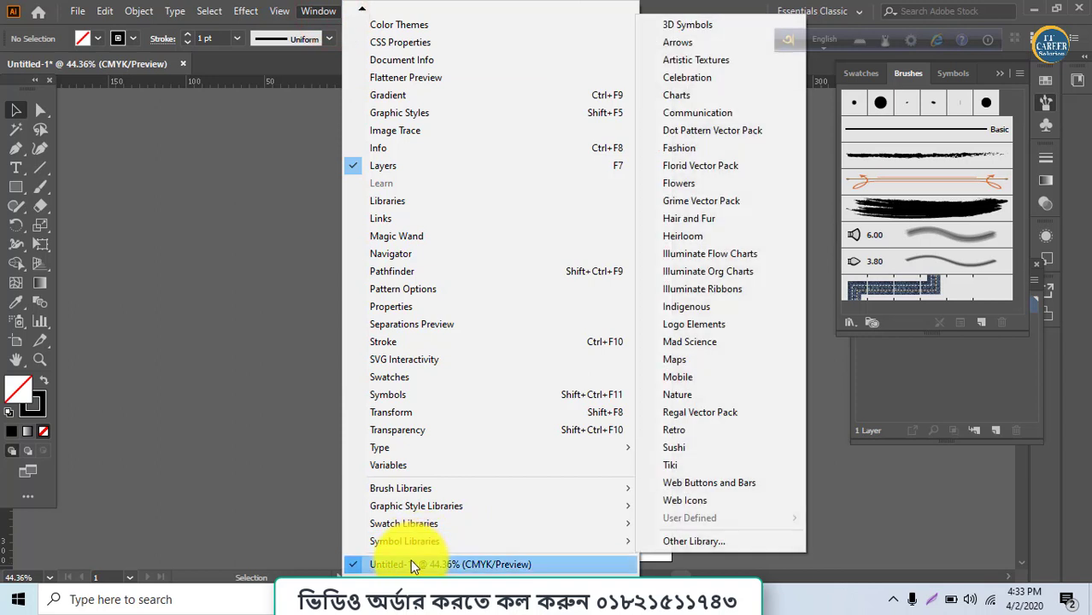
Open the 6d Art Pen Brushes library and move it clear of the middle of the page.
{"action": "mouse_move", "coordinate": [412, 493]}
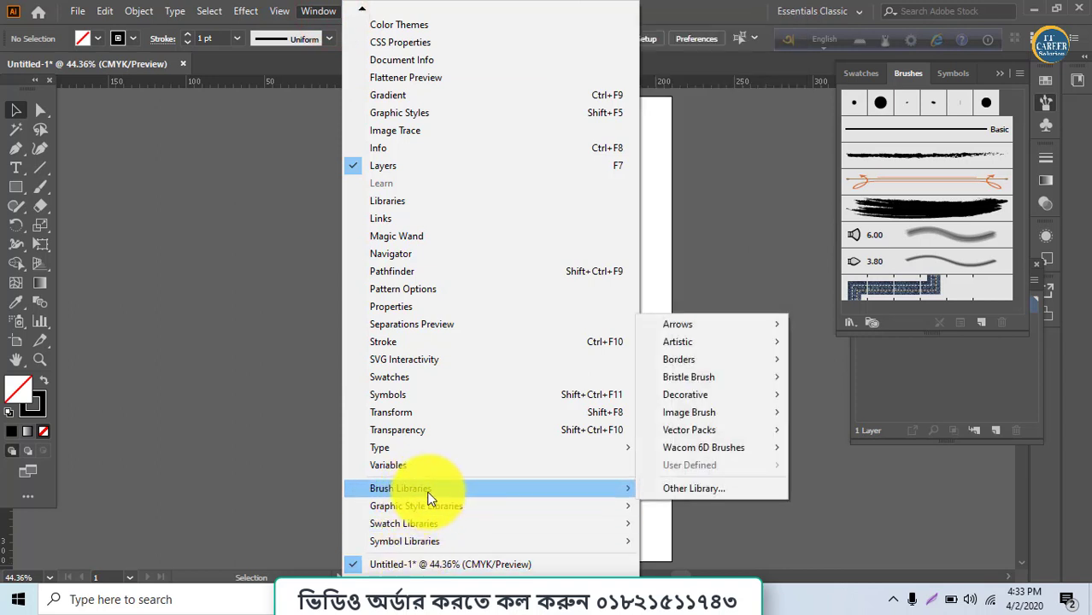
{"action": "left_click", "coordinate": [674, 441]}
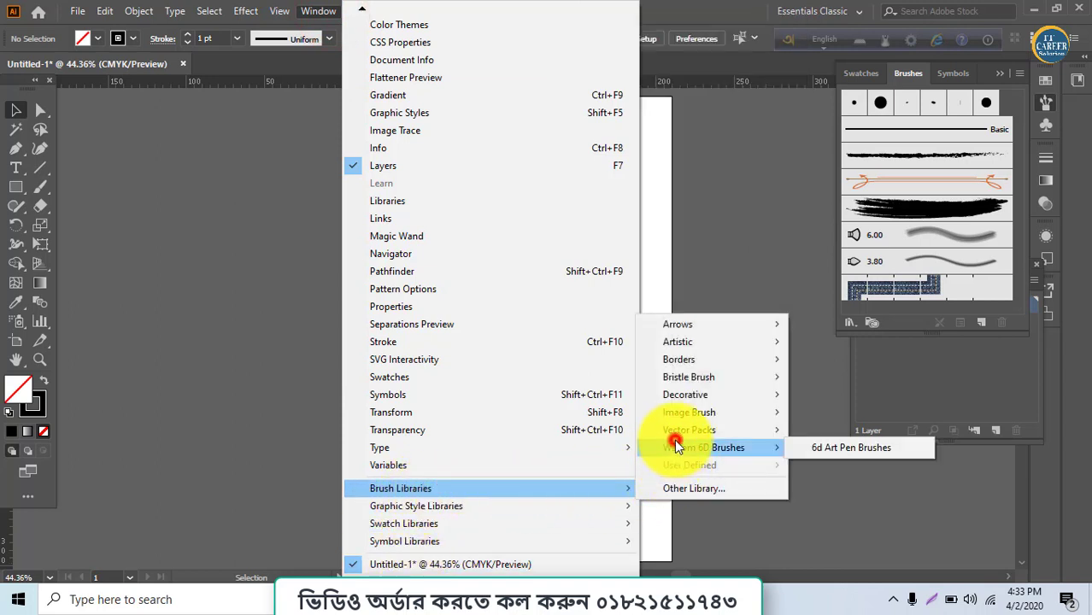
{"action": "left_click", "coordinate": [796, 450]}
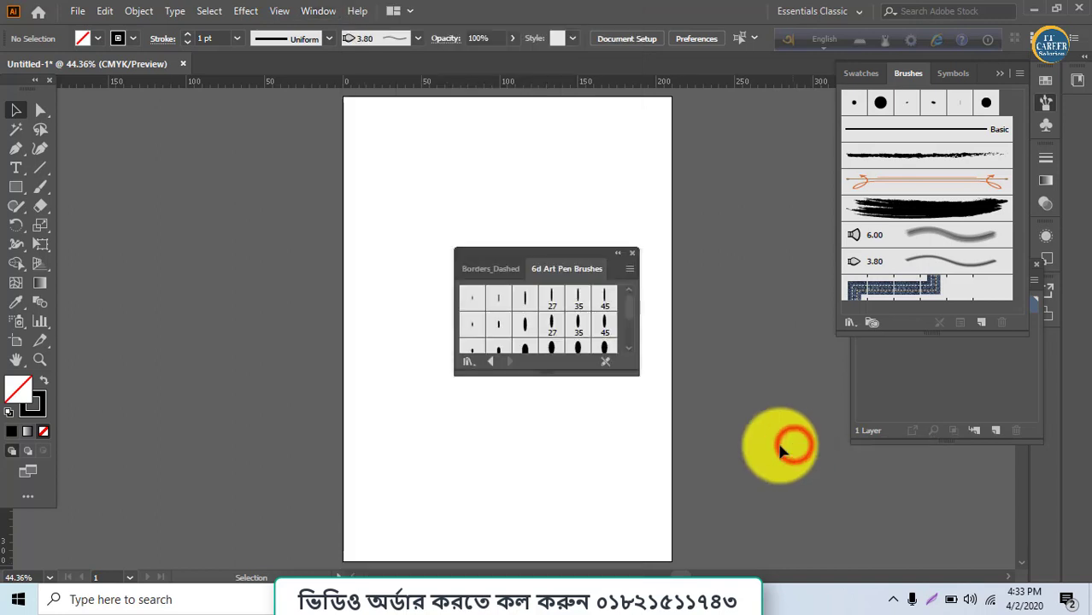
{"action": "left_click_drag", "start_coordinate": [554, 250], "coordinate": [755, 261]}
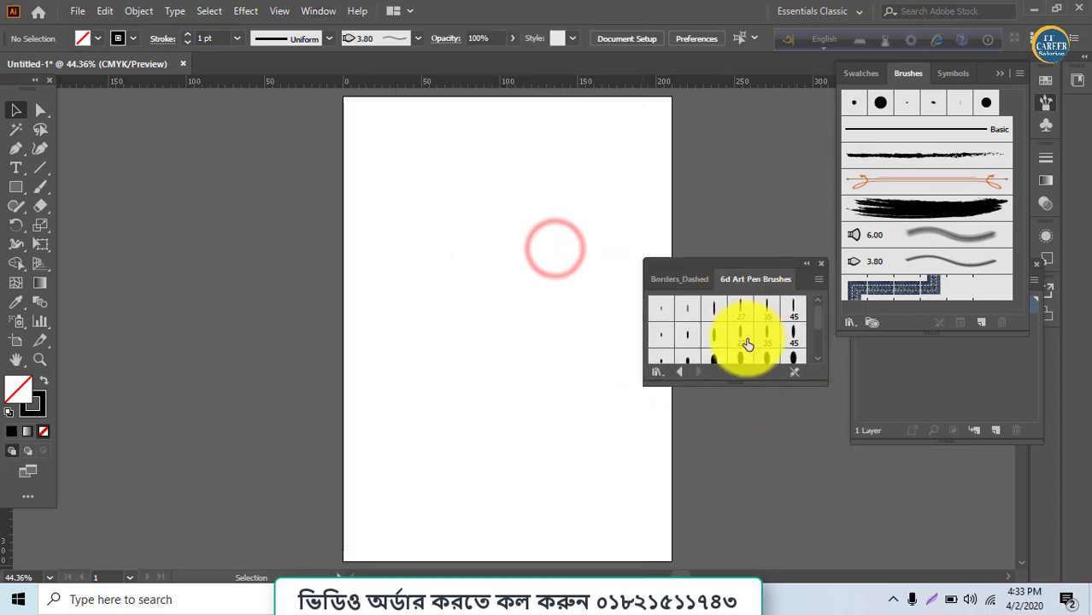
Paint a long wavy stroke and a short S-shaped stroke with the Paintbrush, using the first 6d scatter brush.
{"action": "scroll", "coordinate": [744, 334], "scroll_direction": "down", "scroll_amount": 2}
{"action": "left_click", "coordinate": [661, 349]}
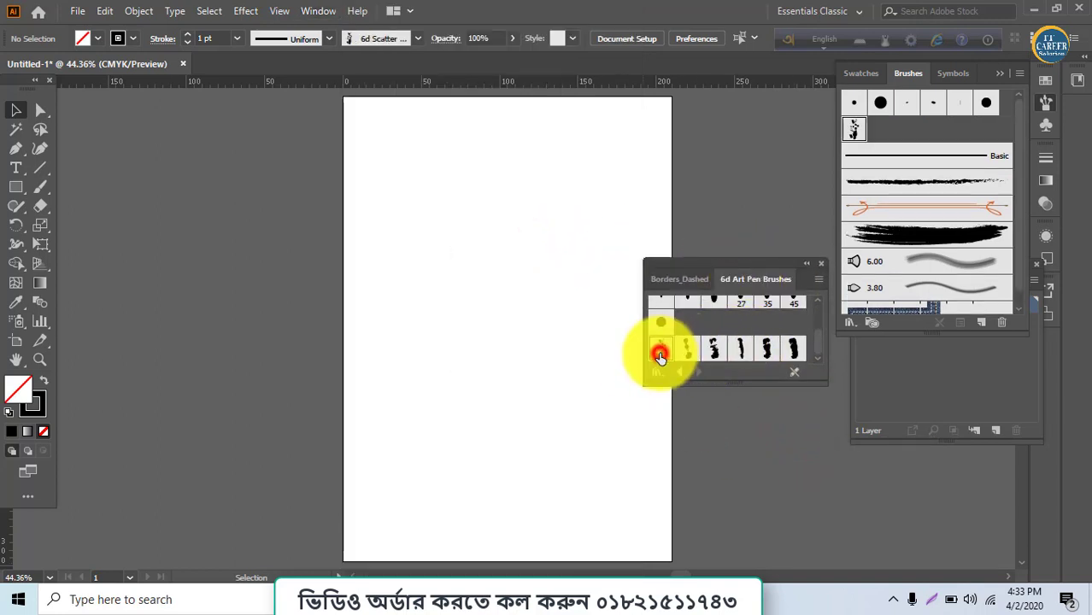
{"action": "left_click", "coordinate": [445, 245]}
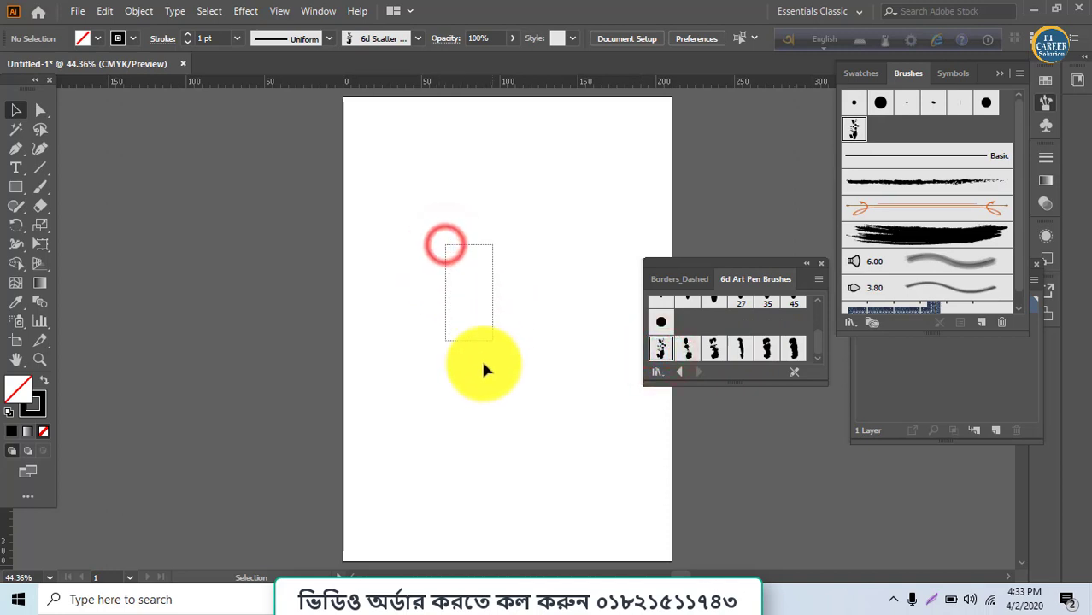
{"action": "left_click_drag", "start_coordinate": [484, 366], "coordinate": [502, 414]}
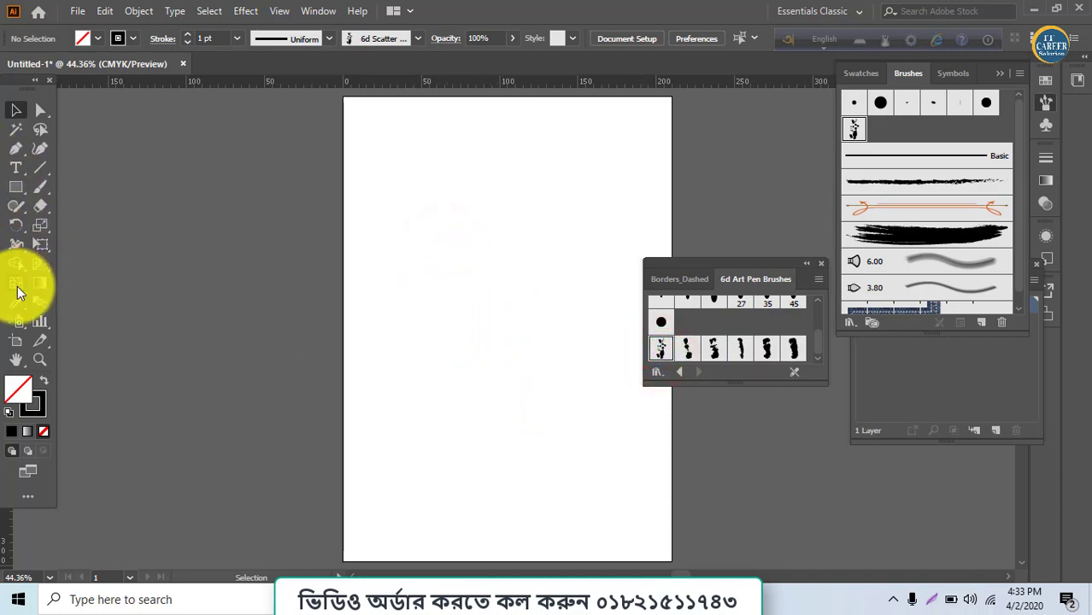
{"action": "left_click", "coordinate": [40, 187]}
{"action": "mouse_move", "coordinate": [384, 202]}
{"action": "left_mouse_down"}
{"action": "mouse_move", "coordinate": [441, 320]}
{"action": "mouse_move", "coordinate": [431, 466]}
{"action": "mouse_move", "coordinate": [423, 441]}
{"action": "left_mouse_up"}
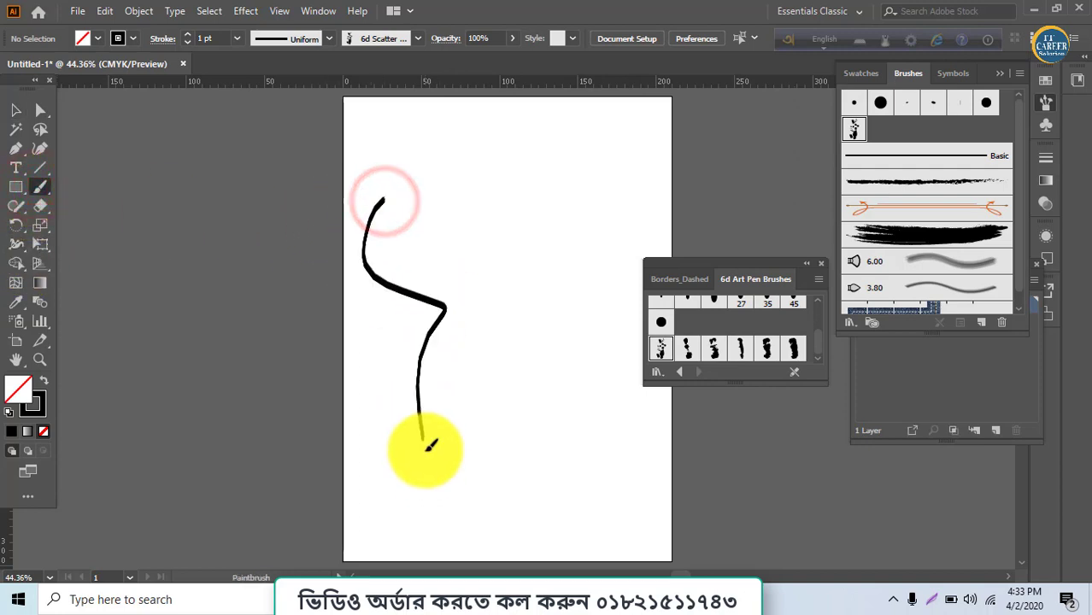
{"action": "left_click", "coordinate": [855, 130]}
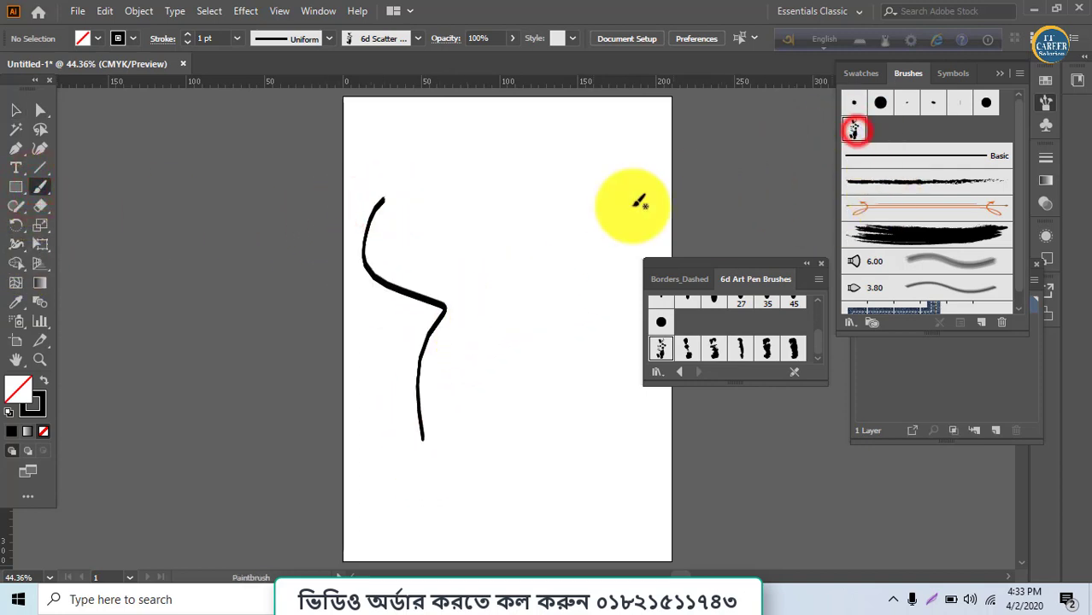
{"action": "mouse_move", "coordinate": [559, 214]}
{"action": "left_mouse_down"}
{"action": "mouse_move", "coordinate": [585, 301]}
{"action": "mouse_move", "coordinate": [579, 282]}
{"action": "left_mouse_up"}
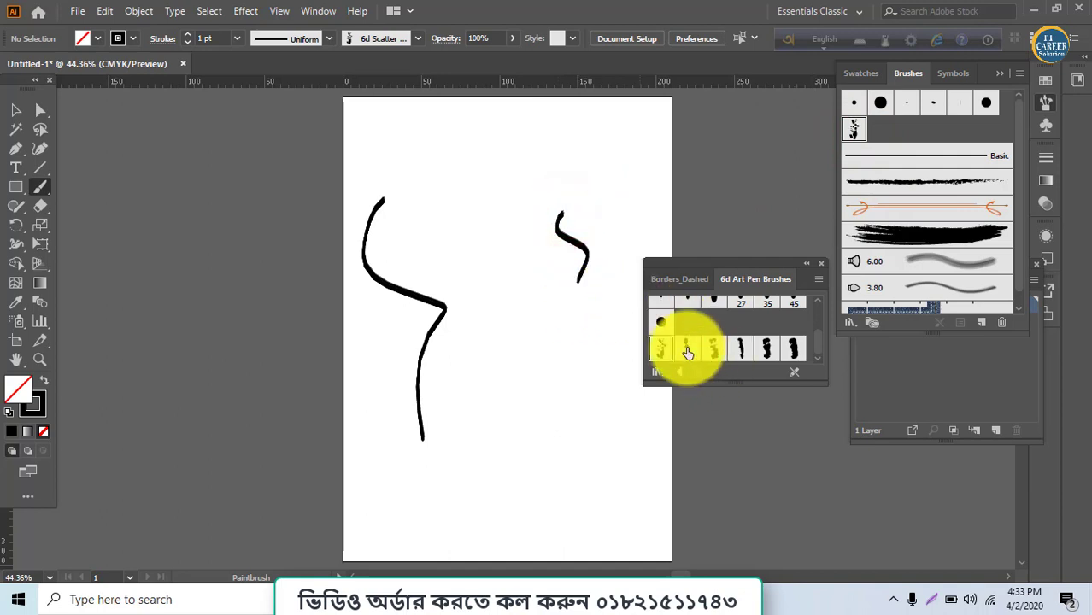
Paint two more freehand strokes between the existing ones, using the second and fourth 6d scatter brushes.
{"action": "left_click", "coordinate": [688, 352]}
{"action": "left_click_drag", "start_coordinate": [492, 246], "coordinate": [560, 359]}
{"action": "left_click", "coordinate": [751, 351]}
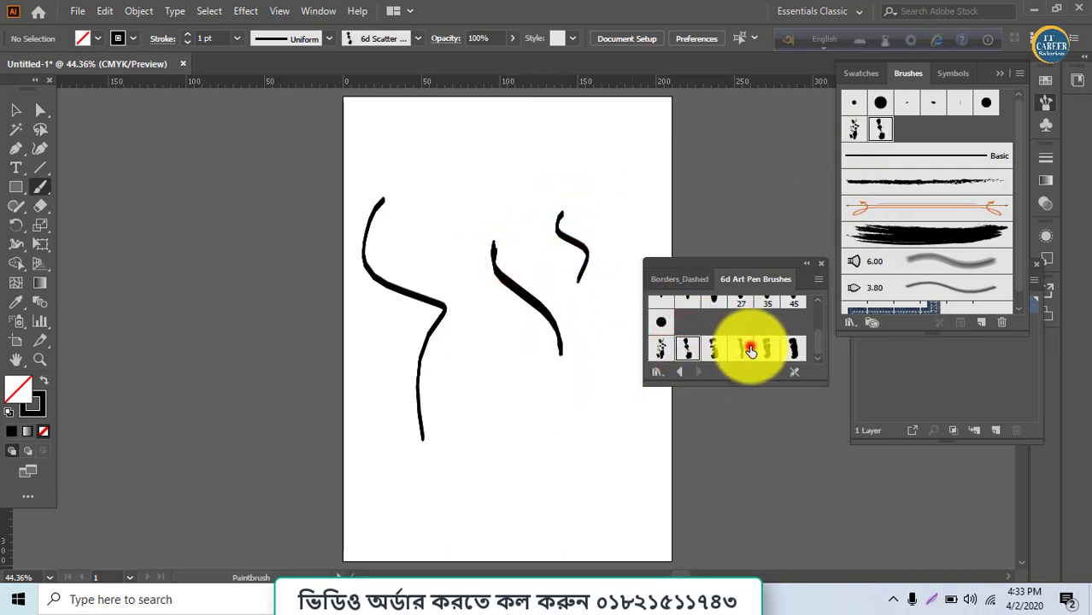
{"action": "mouse_move", "coordinate": [509, 197]}
{"action": "left_mouse_down"}
{"action": "mouse_move", "coordinate": [446, 275]}
{"action": "mouse_move", "coordinate": [467, 383]}
{"action": "left_mouse_up"}
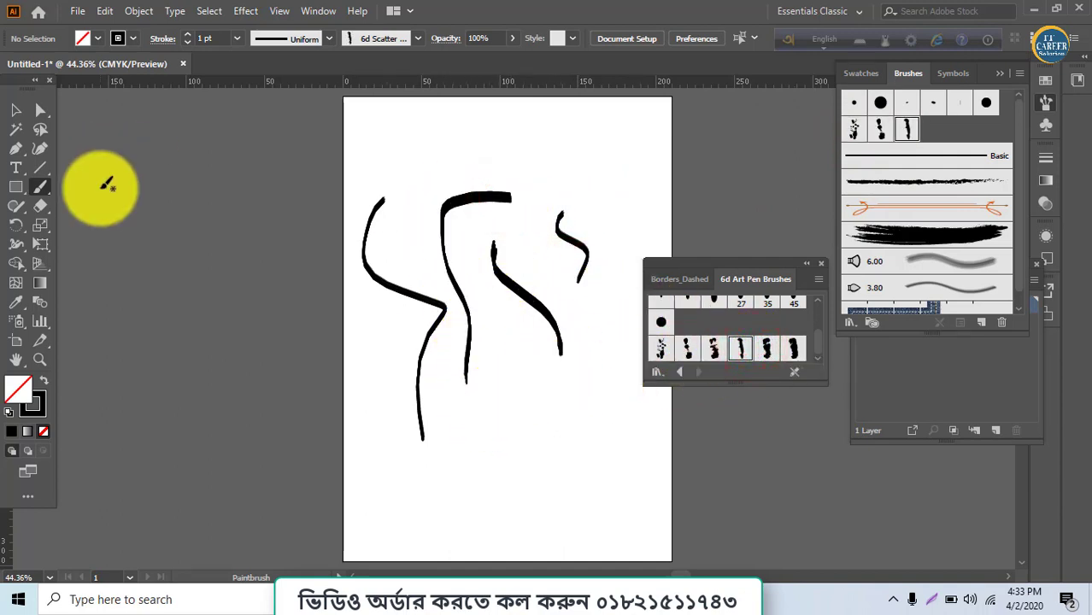
Paint a dot and a curved stroke on the upper part of the page with the Blob Brush tool.
{"action": "left_click", "coordinate": [36, 188]}
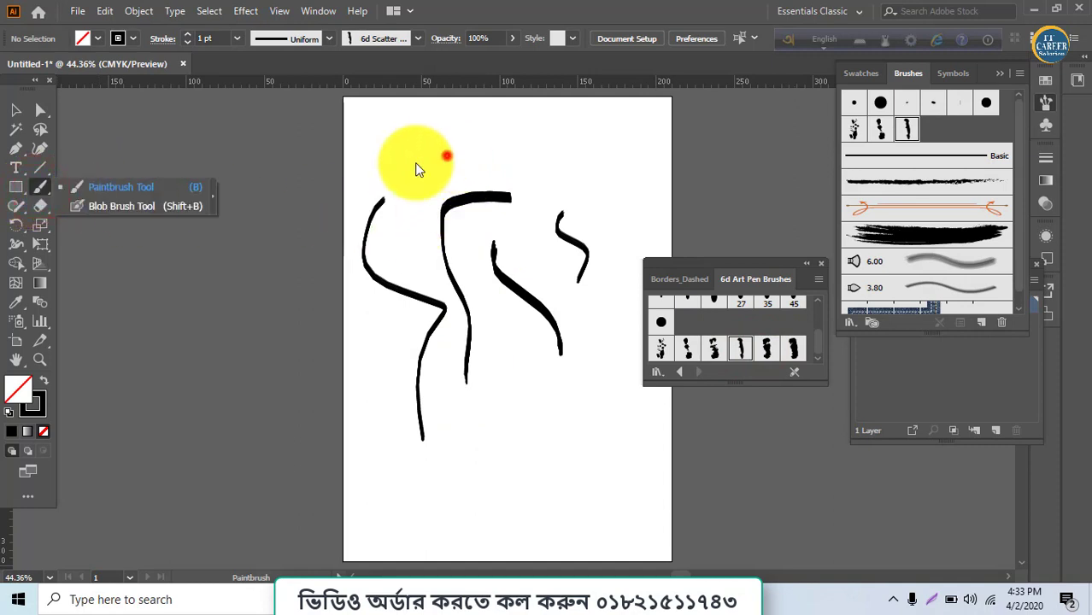
{"action": "left_click", "coordinate": [447, 157]}
{"action": "left_click_drag", "start_coordinate": [397, 169], "coordinate": [442, 276]}
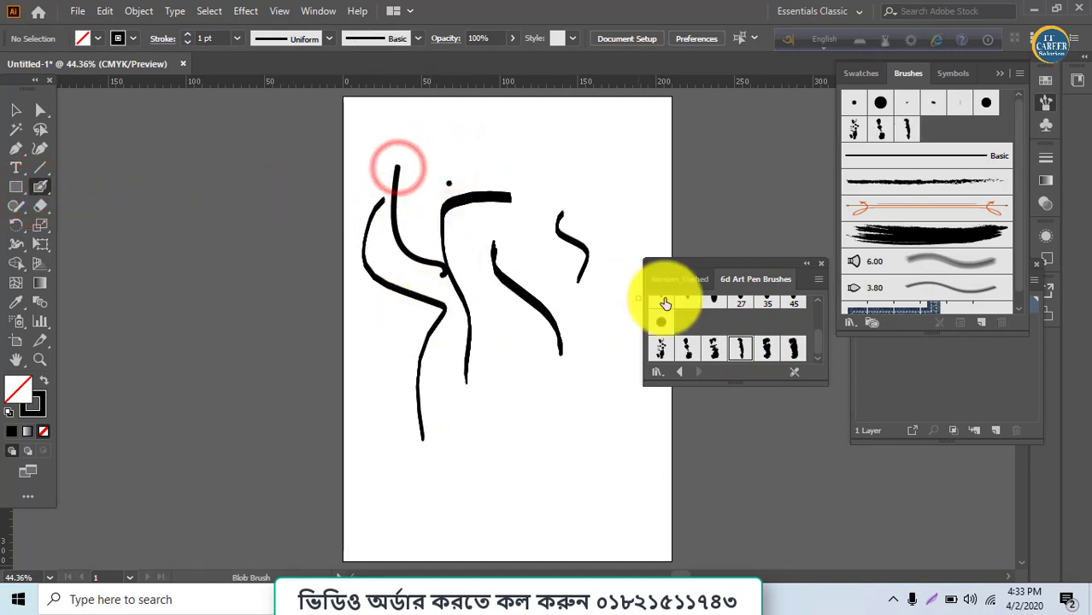
Open the Arrows_Special brush library, choose the solid arrow brush and paint a short straight stroke with the Blob Brush.
{"action": "left_click", "coordinate": [787, 348]}
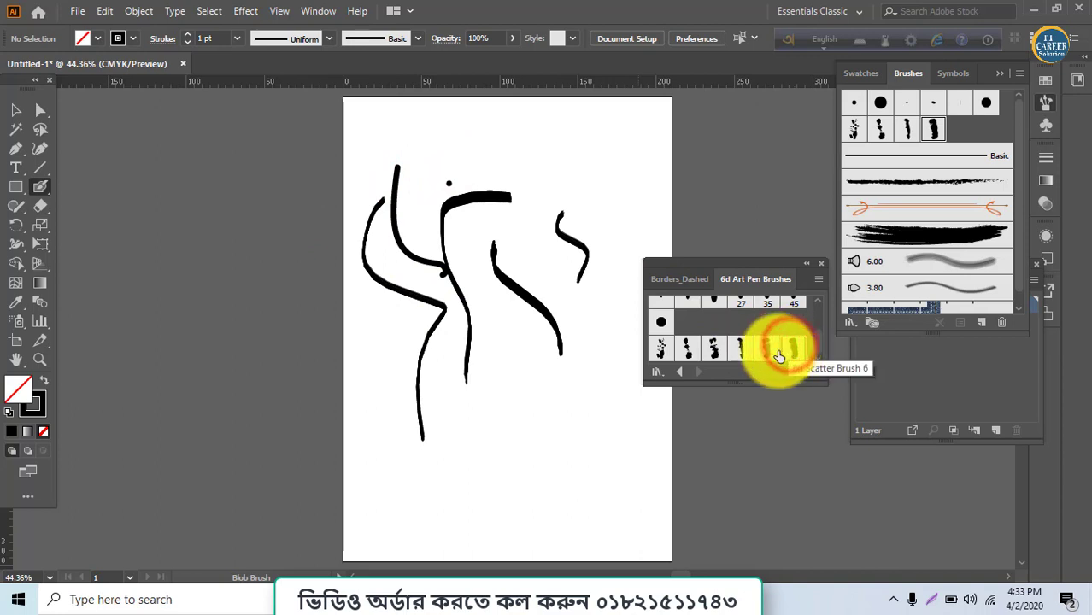
{"action": "left_click", "coordinate": [656, 373]}
{"action": "mouse_move", "coordinate": [676, 391]}
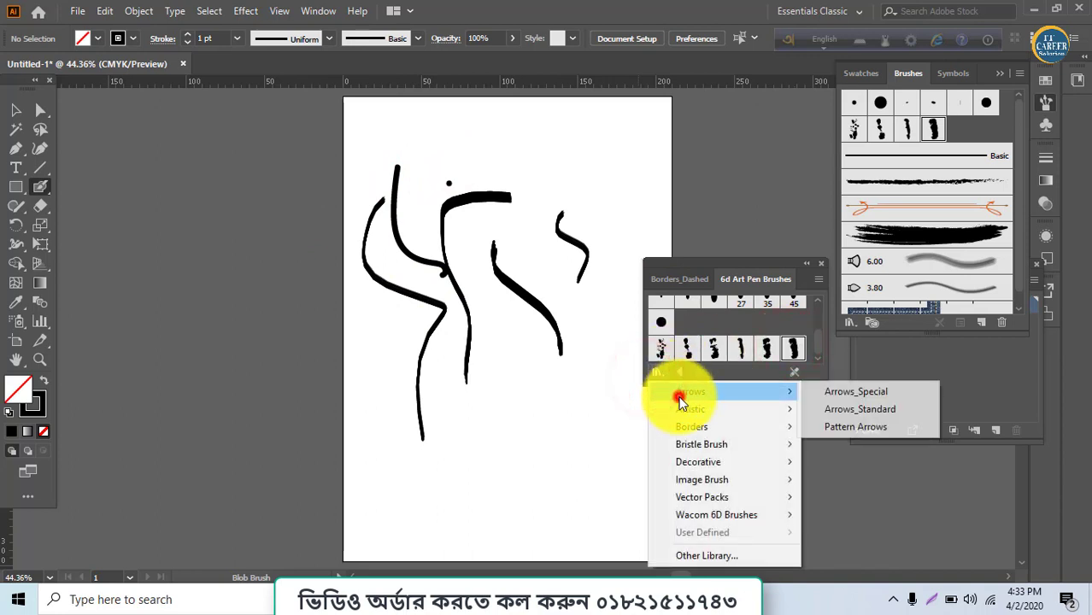
{"action": "left_click", "coordinate": [804, 394]}
{"action": "left_click", "coordinate": [726, 334]}
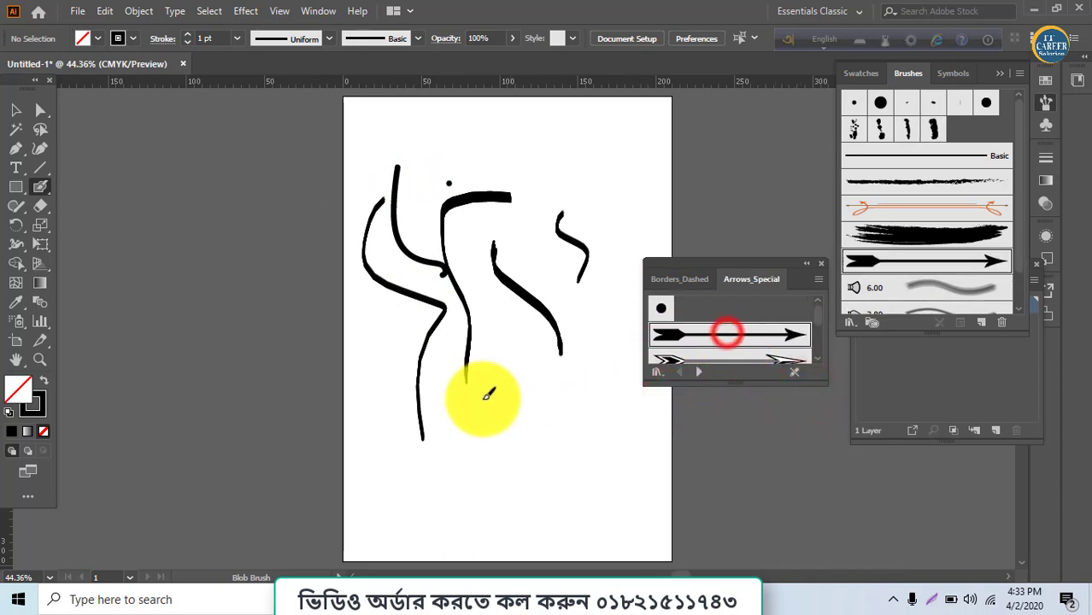
{"action": "left_click_drag", "start_coordinate": [482, 399], "coordinate": [550, 410]}
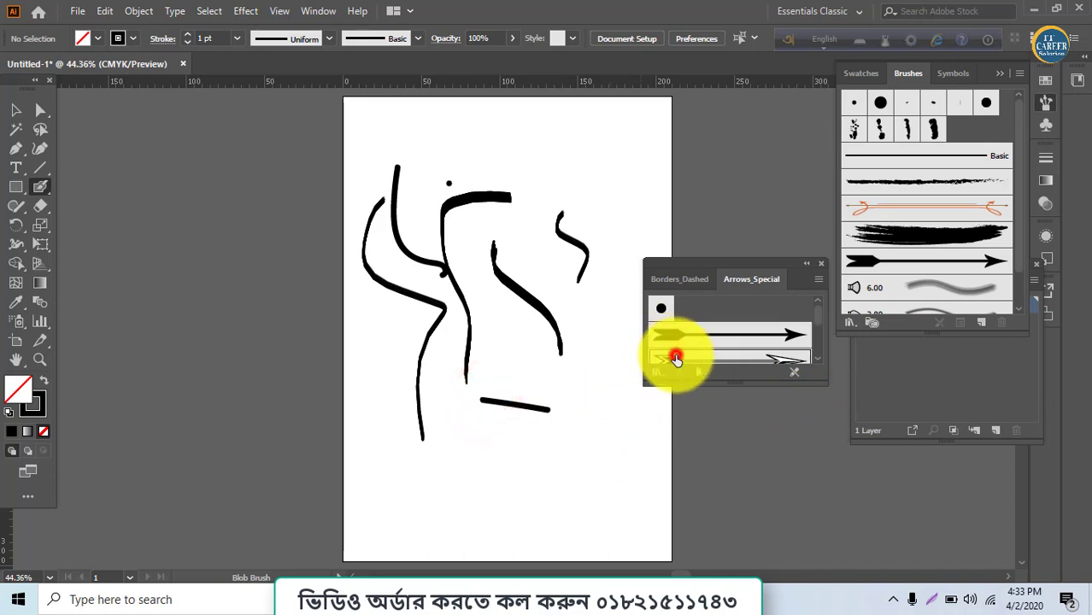
Draw a slightly sloping line segment across the page's left edge and apply the outlined arrow brush to it.
{"action": "left_click", "coordinate": [676, 359]}
{"action": "left_click", "coordinate": [40, 167]}
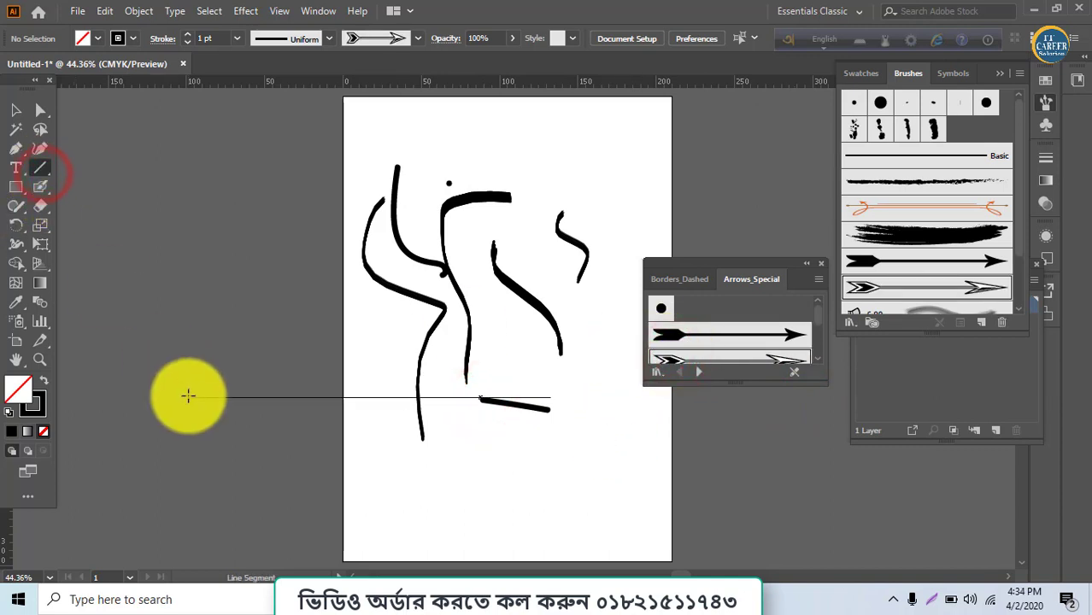
{"action": "left_click_drag", "start_coordinate": [188, 404], "coordinate": [381, 422]}
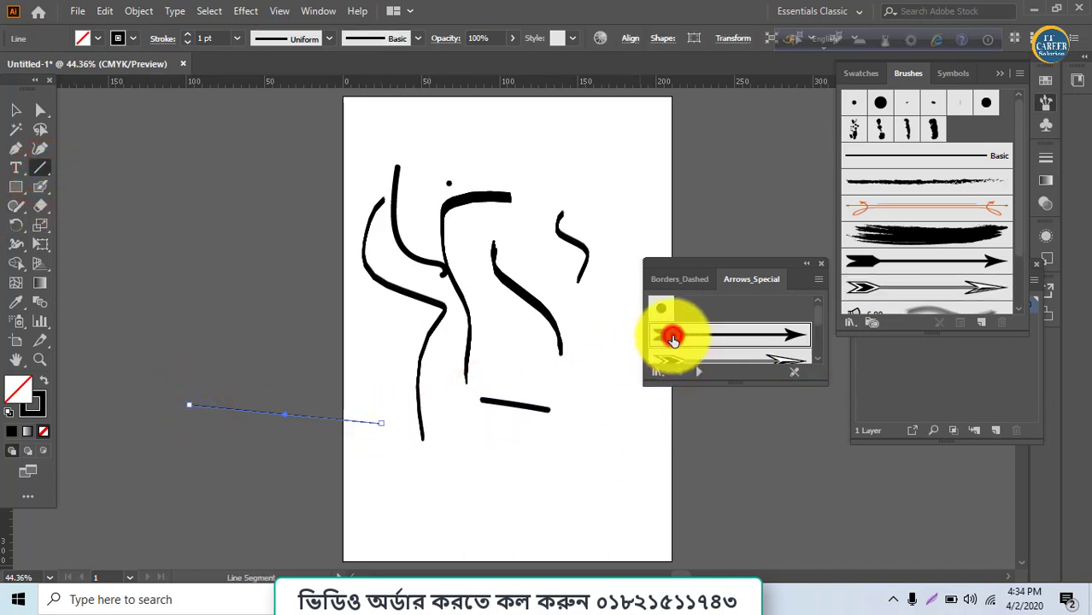
{"action": "left_click", "coordinate": [674, 338]}
{"action": "left_click", "coordinate": [689, 355]}
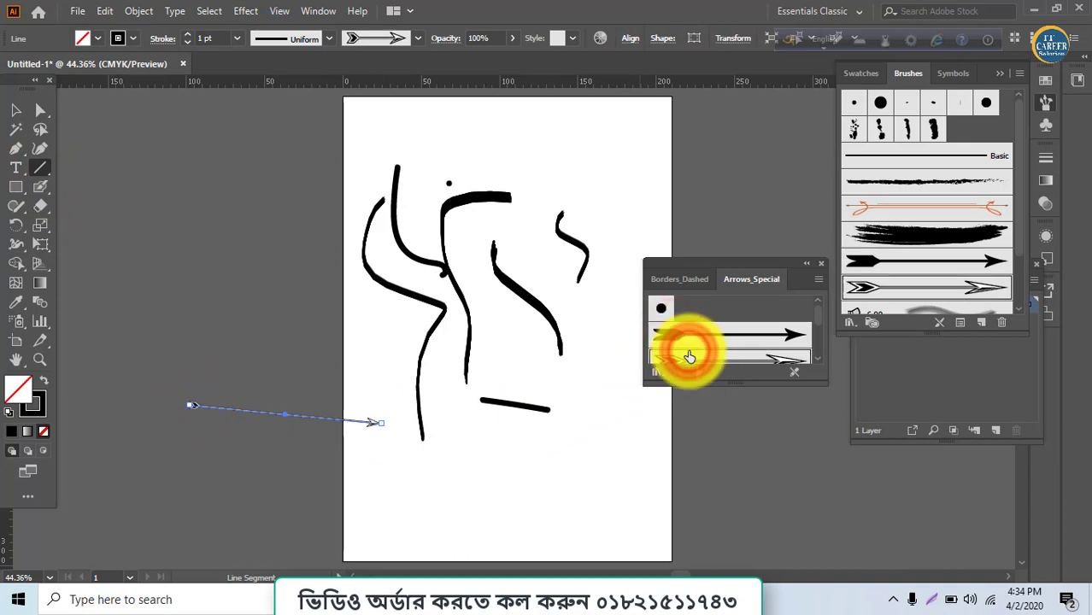
Try a dash-dot pattern from the Borders_Dashed brush library on the selected line.
{"action": "left_click", "coordinate": [683, 279]}
{"action": "left_click", "coordinate": [701, 353]}
{"action": "scroll", "coordinate": [702, 353], "scroll_direction": "down", "scroll_amount": 1}
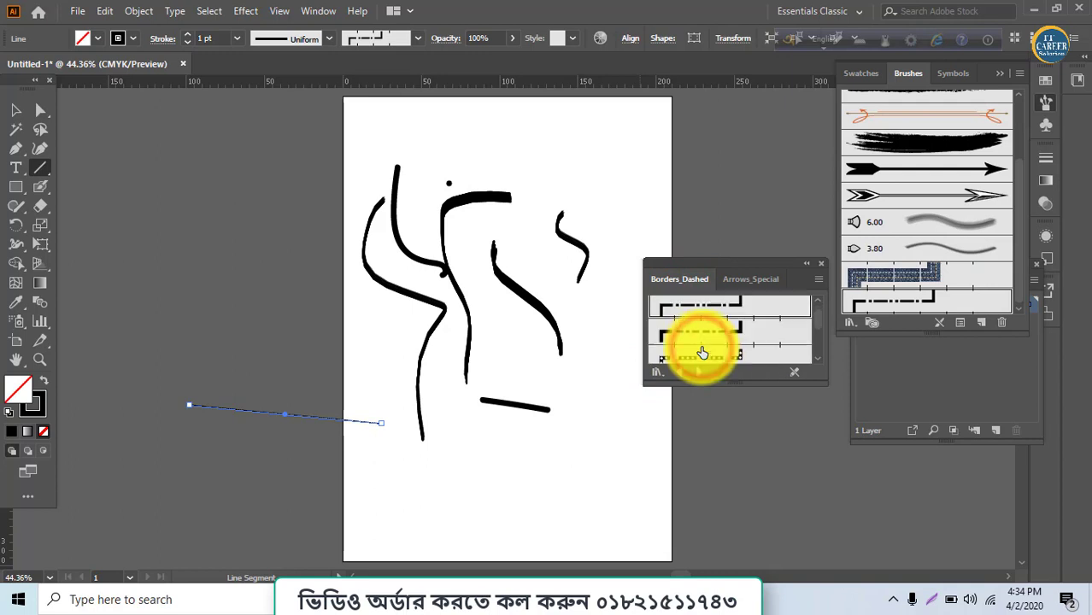
{"action": "left_click", "coordinate": [735, 284]}
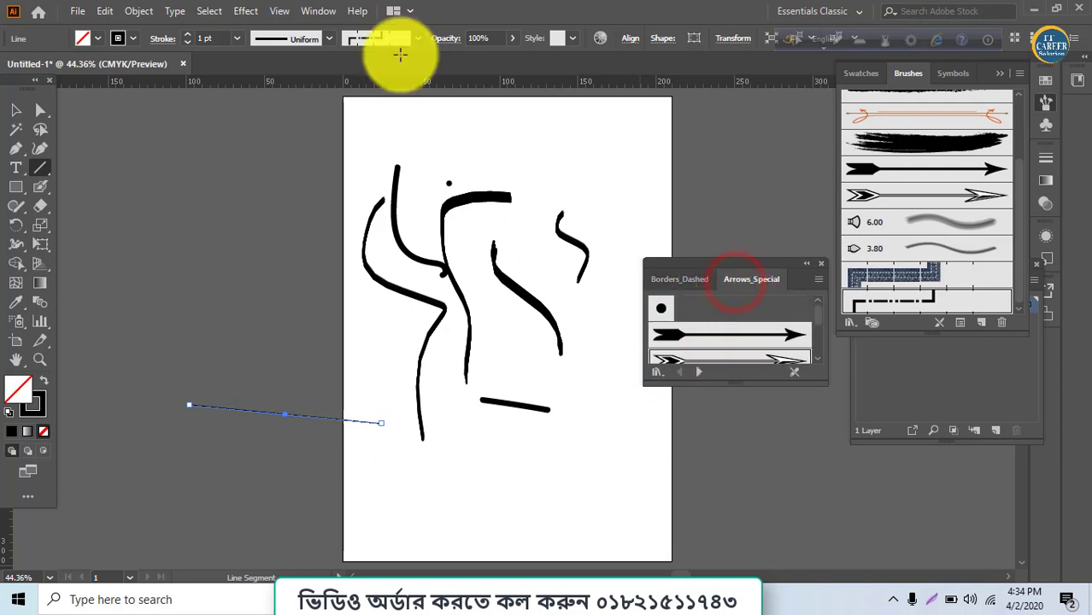
Open the Grunge brushes vector pack library and apply Grunge Brush Vector Pack 02 to the selected line.
{"action": "left_click", "coordinate": [318, 11]}
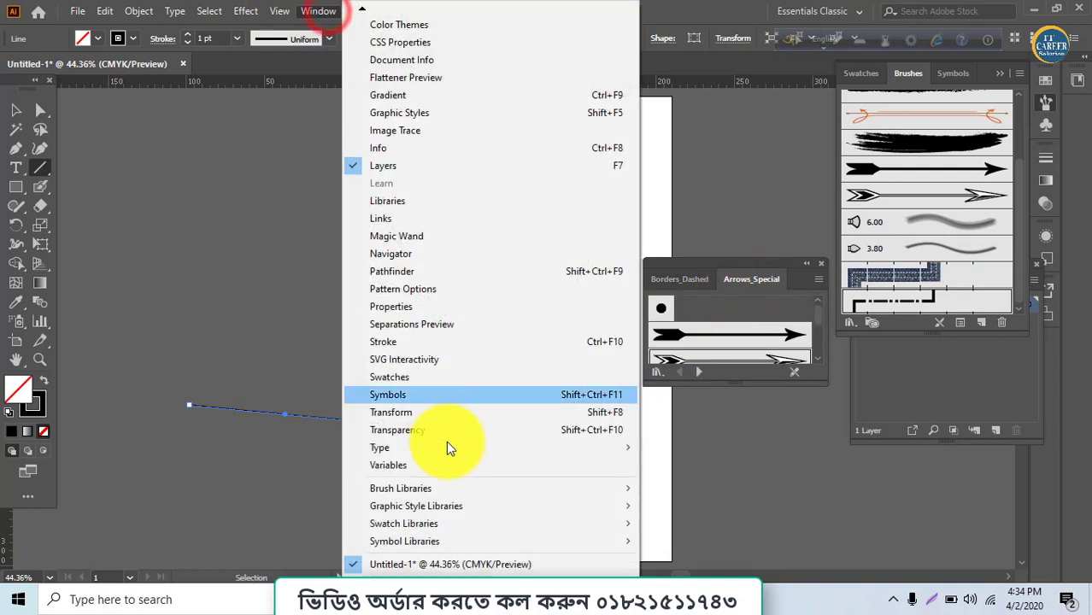
{"action": "mouse_move", "coordinate": [429, 513]}
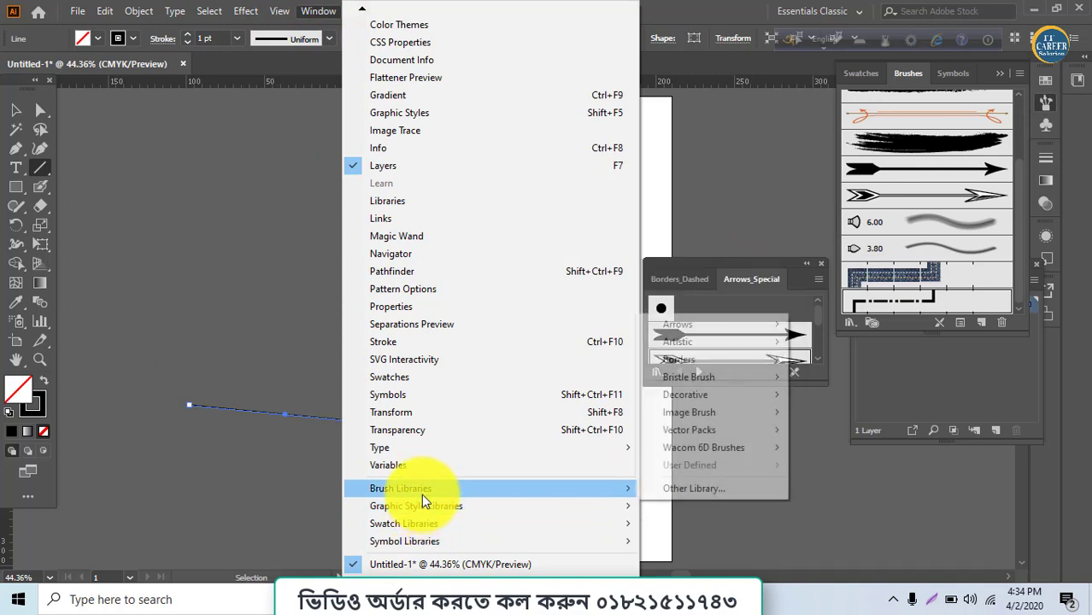
{"action": "left_click", "coordinate": [674, 438]}
{"action": "left_click", "coordinate": [818, 432]}
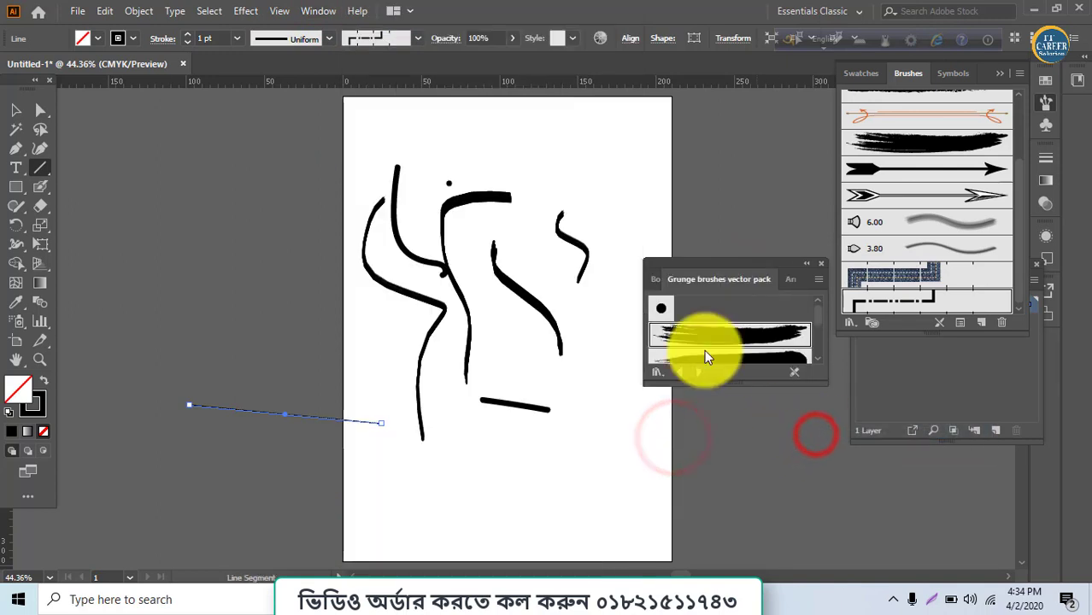
{"action": "left_click", "coordinate": [695, 335]}
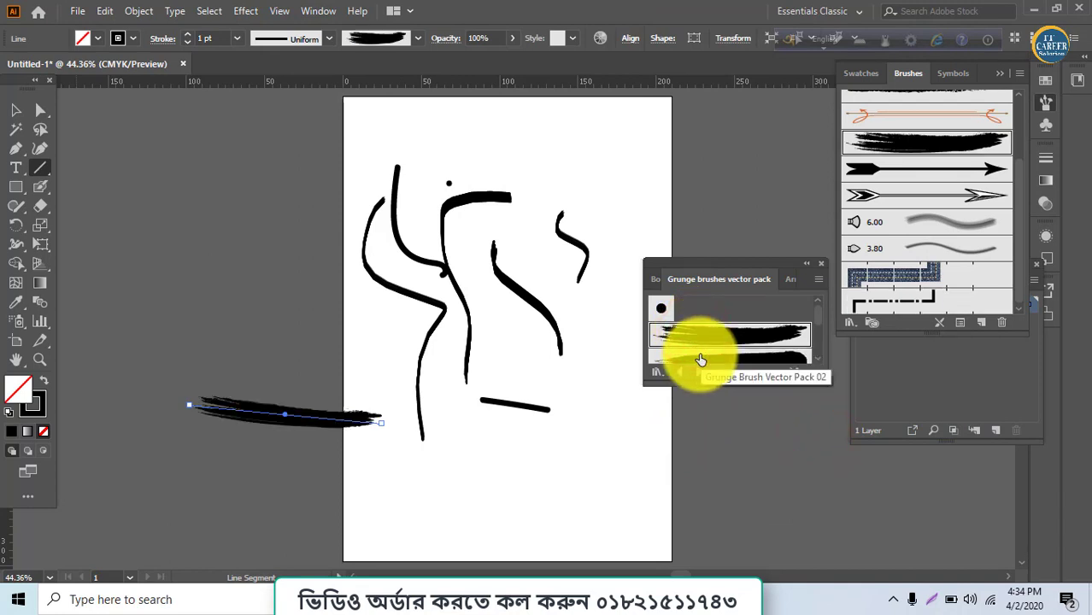
{"action": "left_click", "coordinate": [700, 358]}
Draw a rectangle outside the page, above the grunge line, and apply the first grunge brush to its outline.
{"action": "left_click_drag", "start_coordinate": [15, 186], "coordinate": [86, 192]}
{"action": "mouse_move", "coordinate": [161, 194]}
{"action": "left_mouse_down"}
{"action": "mouse_move", "coordinate": [244, 287]}
{"action": "mouse_move", "coordinate": [301, 318]}
{"action": "left_mouse_up"}
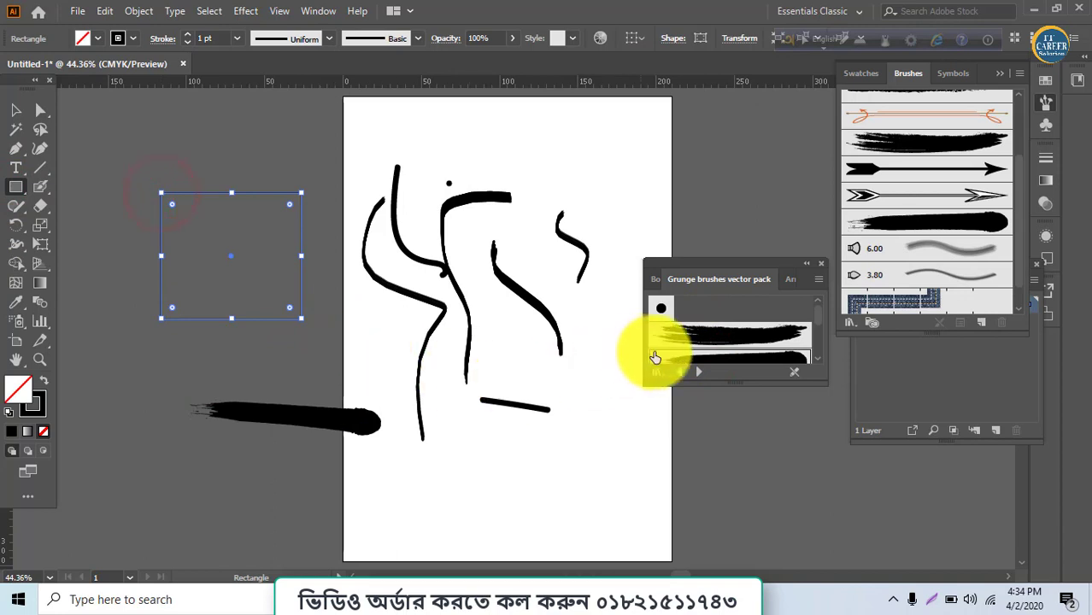
{"action": "left_click", "coordinate": [694, 341]}
Try further grunge brushes on the rectangle, including Grunge Brush Vector Pack 05, and finish with the second-to-last brush in the library.
{"action": "scroll", "coordinate": [684, 339], "scroll_direction": "down", "scroll_amount": 3}
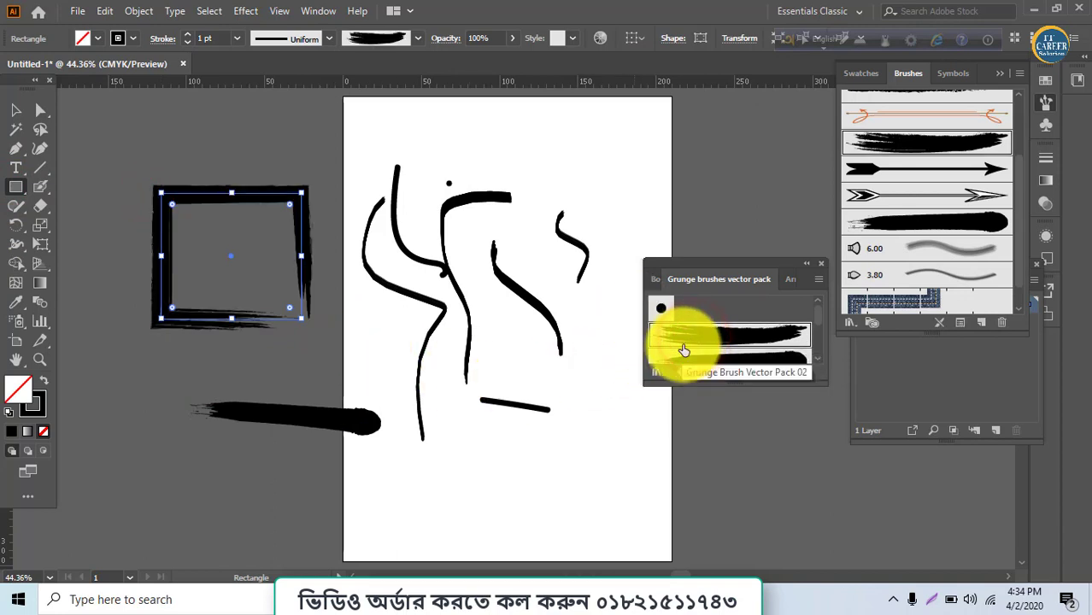
{"action": "left_click", "coordinate": [691, 322]}
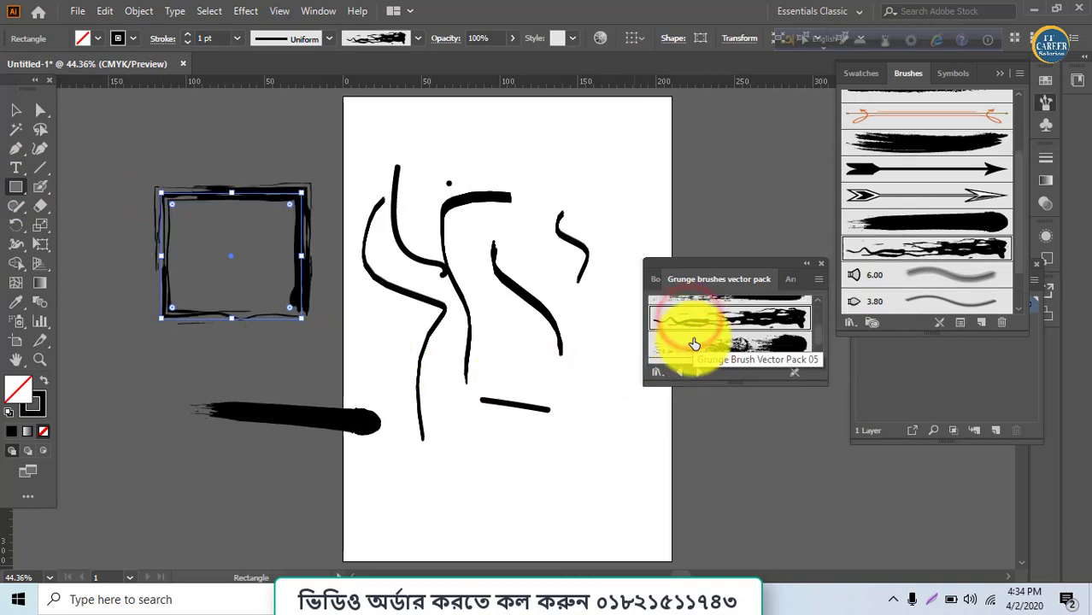
{"action": "left_click", "coordinate": [694, 343]}
{"action": "scroll", "coordinate": [695, 346], "scroll_direction": "down", "scroll_amount": 2}
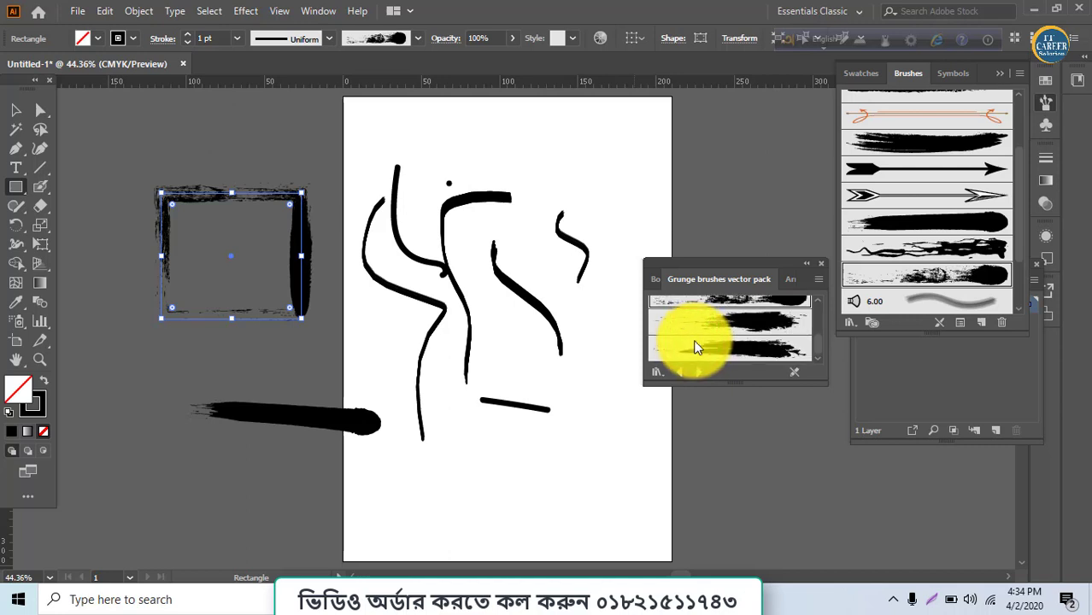
{"action": "left_click", "coordinate": [695, 323]}
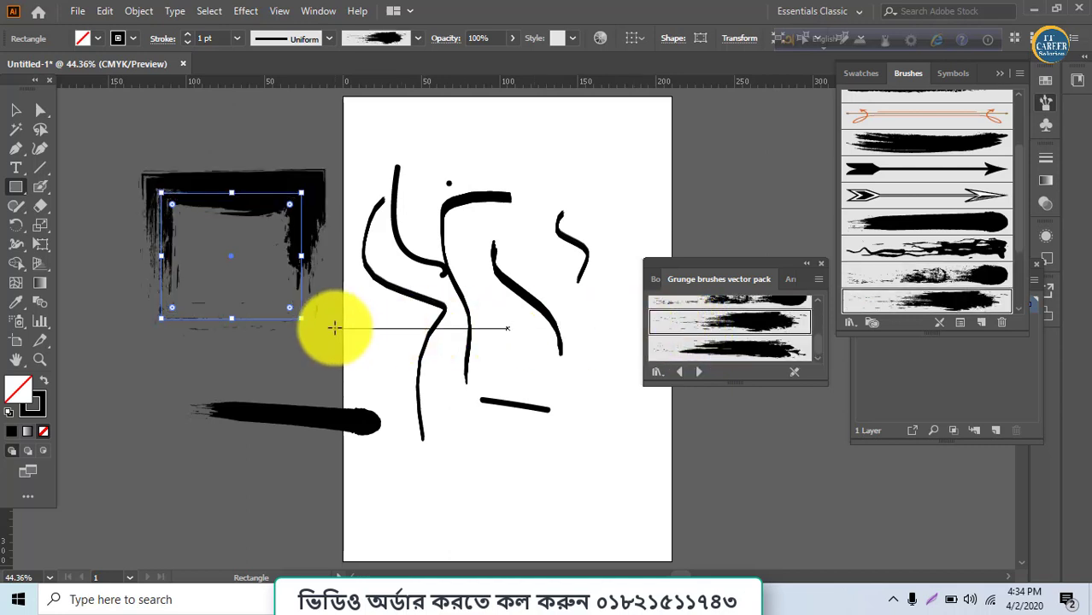
Place a "Lorem ipsum" point text near the bottom of the page and try applying the current grunge brush to it.
{"action": "left_click", "coordinate": [16, 165]}
{"action": "left_click", "coordinate": [459, 488]}
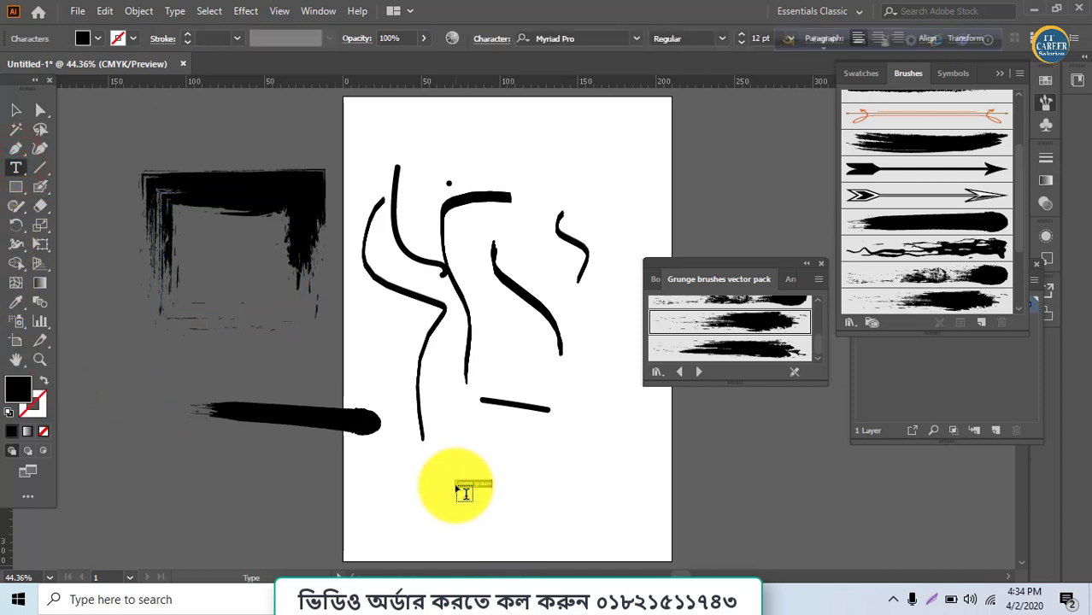
{"action": "left_click", "coordinate": [737, 322]}
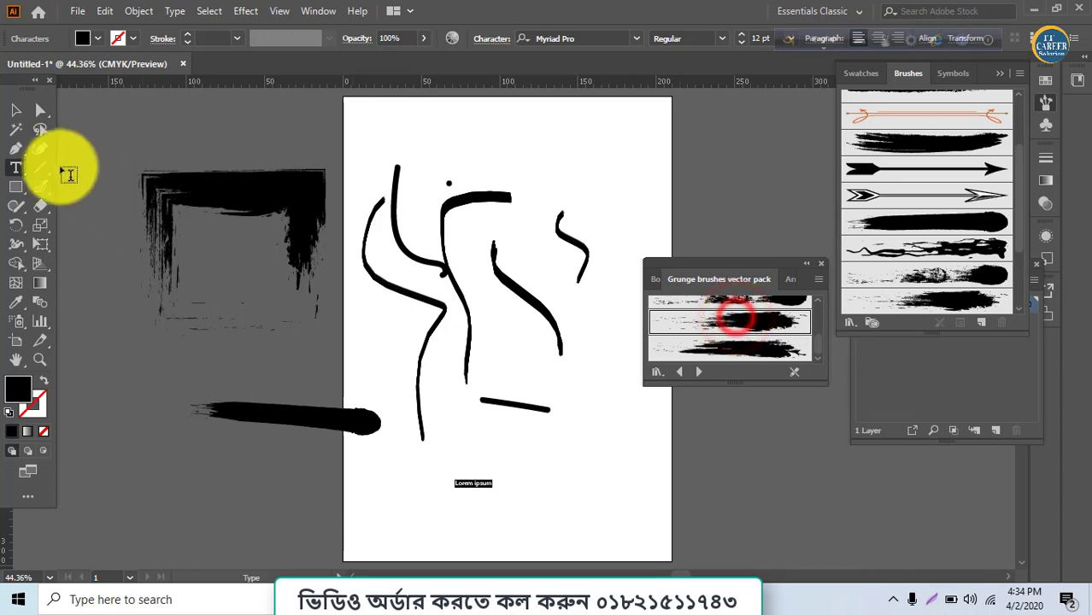
{"action": "left_click", "coordinate": [15, 110]}
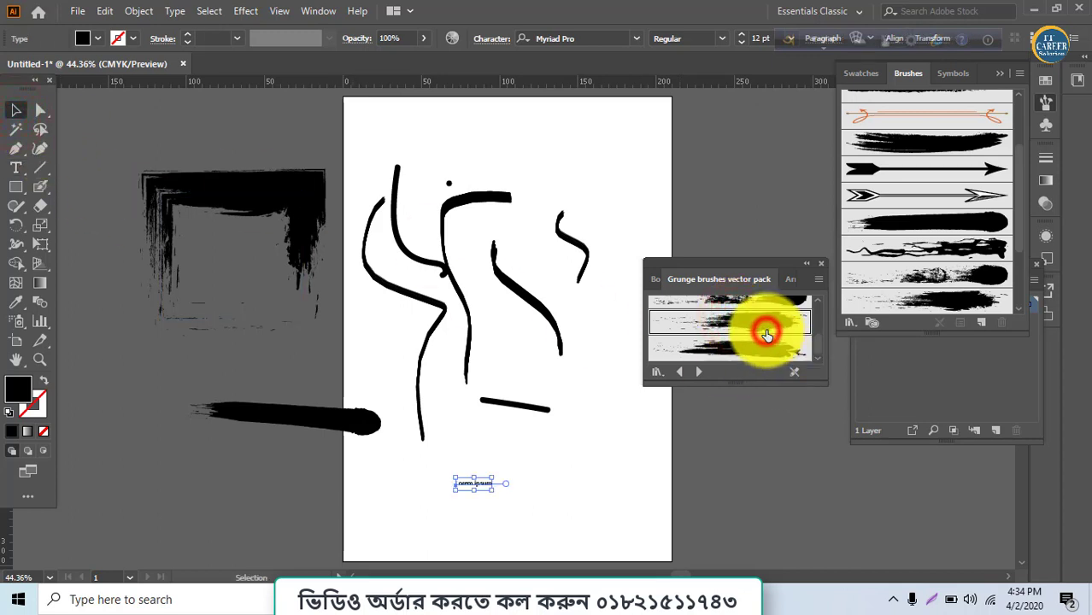
Move the grunge line onto the page above the text and place two grunge brushes as artwork, including Grunge Brush Vector Pack 05.
{"action": "left_click_drag", "start_coordinate": [322, 412], "coordinate": [528, 451]}
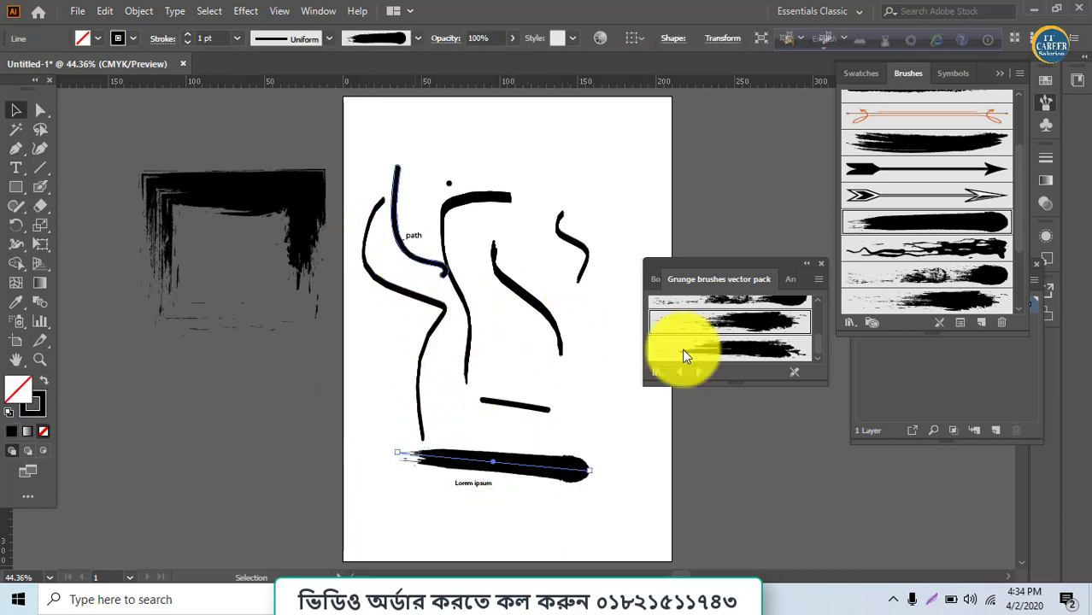
{"action": "mouse_move", "coordinate": [910, 299]}
{"action": "left_mouse_down"}
{"action": "mouse_move", "coordinate": [786, 298]}
{"action": "mouse_move", "coordinate": [541, 400]}
{"action": "mouse_move", "coordinate": [647, 469]}
{"action": "left_mouse_up"}
{"action": "left_click", "coordinate": [707, 491]}
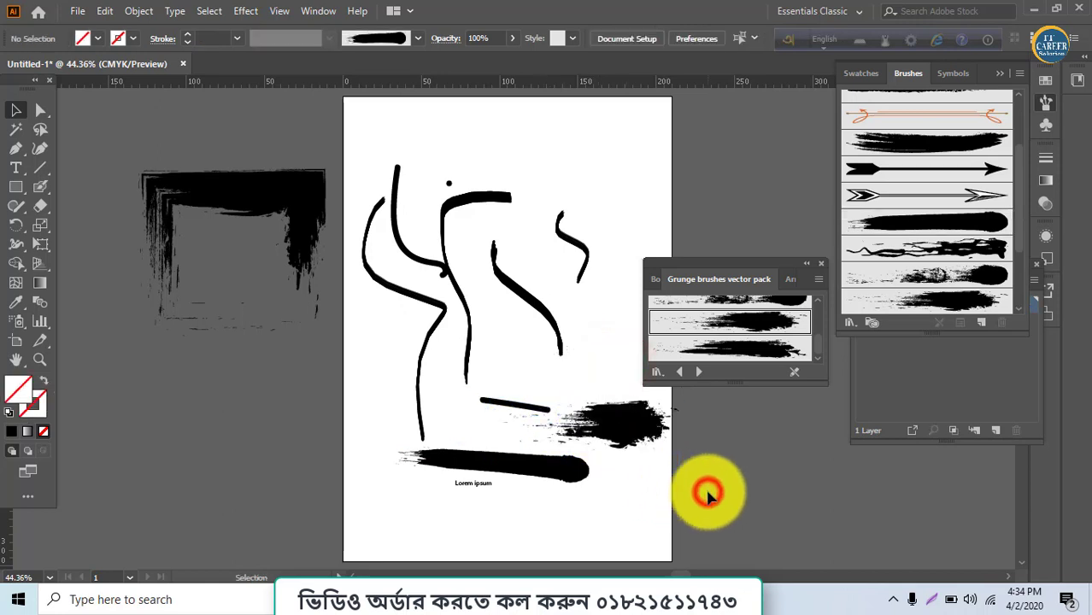
{"action": "left_click", "coordinate": [968, 279]}
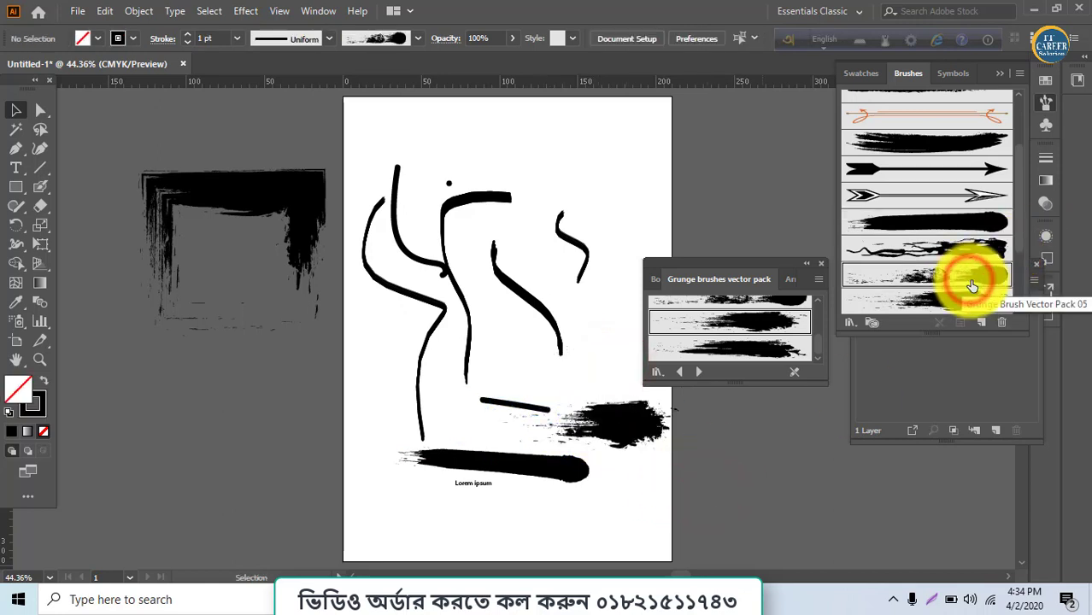
{"action": "mouse_move", "coordinate": [969, 285]}
{"action": "left_mouse_down"}
{"action": "mouse_move", "coordinate": [737, 317]}
{"action": "mouse_move", "coordinate": [643, 216]}
{"action": "left_mouse_up"}
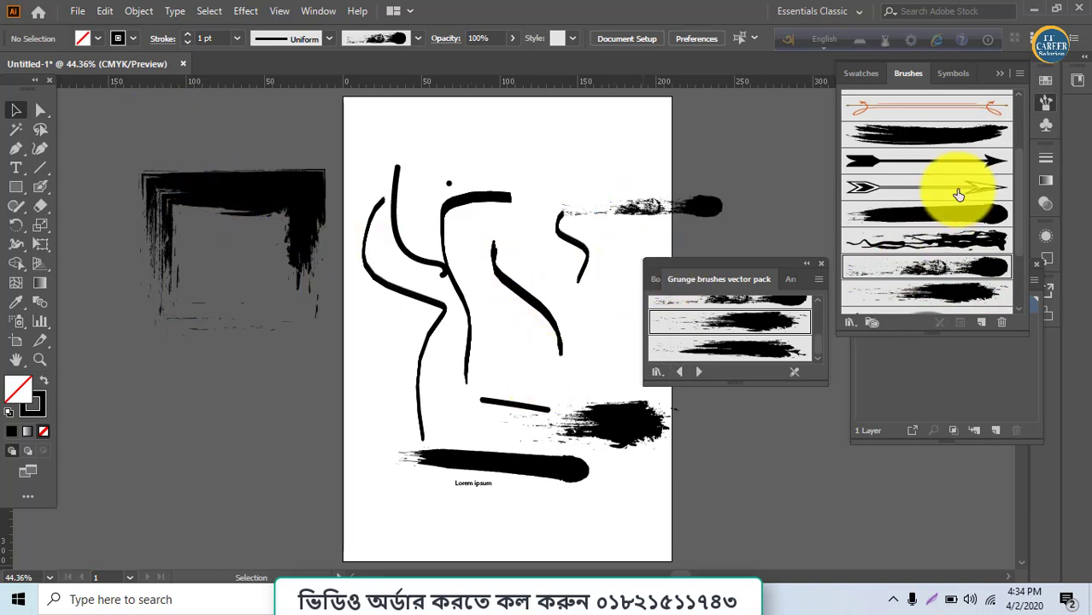
Start a new bristle brush and choose the Round Fan shape for it.
{"action": "scroll", "coordinate": [964, 189], "scroll_direction": "up", "scroll_amount": 3}
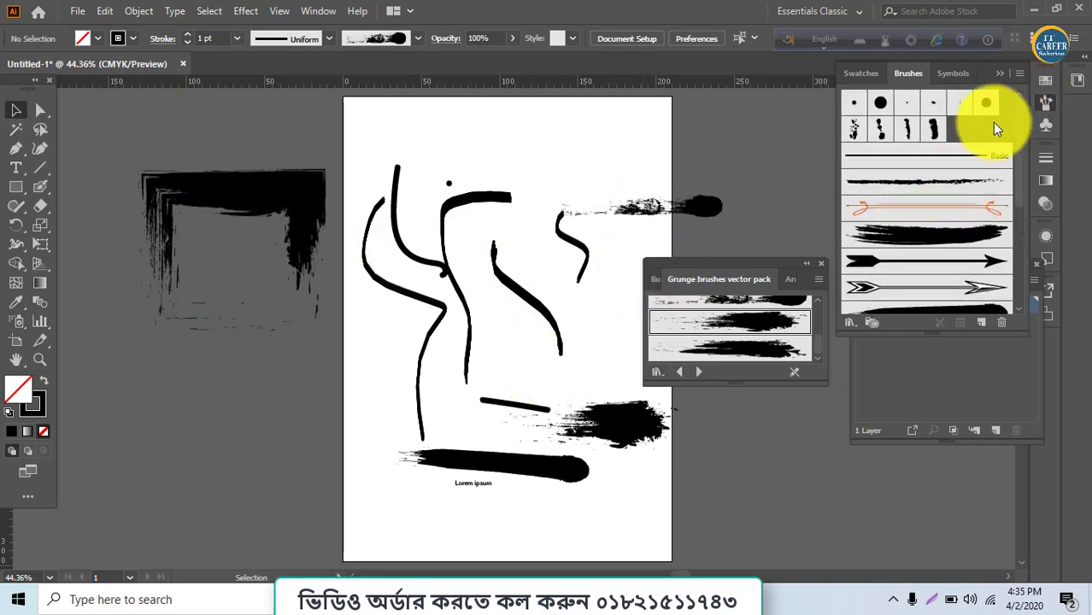
{"action": "left_click", "coordinate": [1017, 75]}
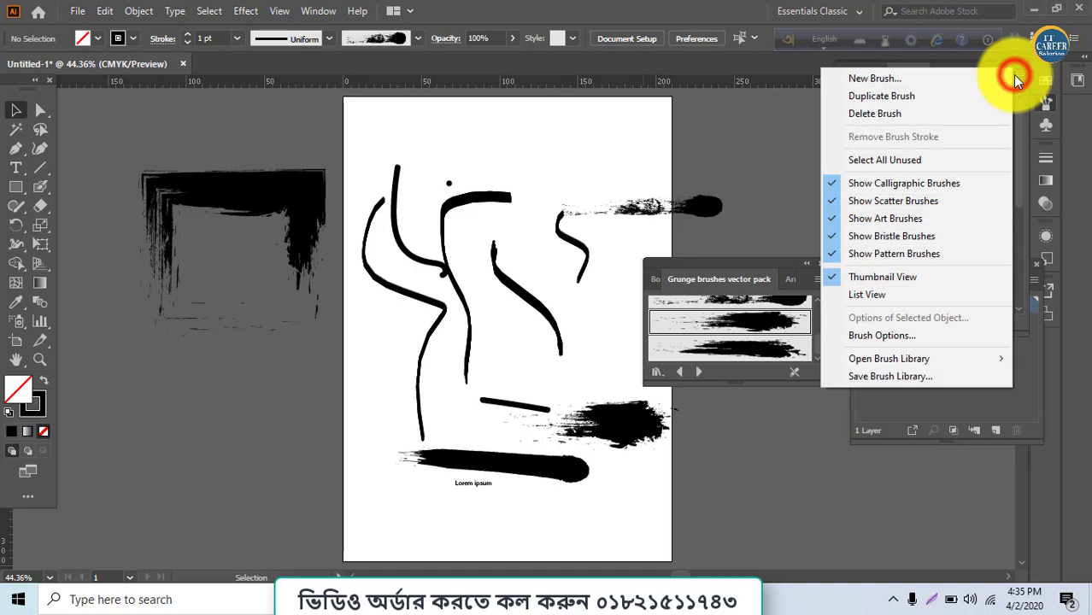
{"action": "left_click", "coordinate": [904, 82]}
{"action": "left_click", "coordinate": [484, 358]}
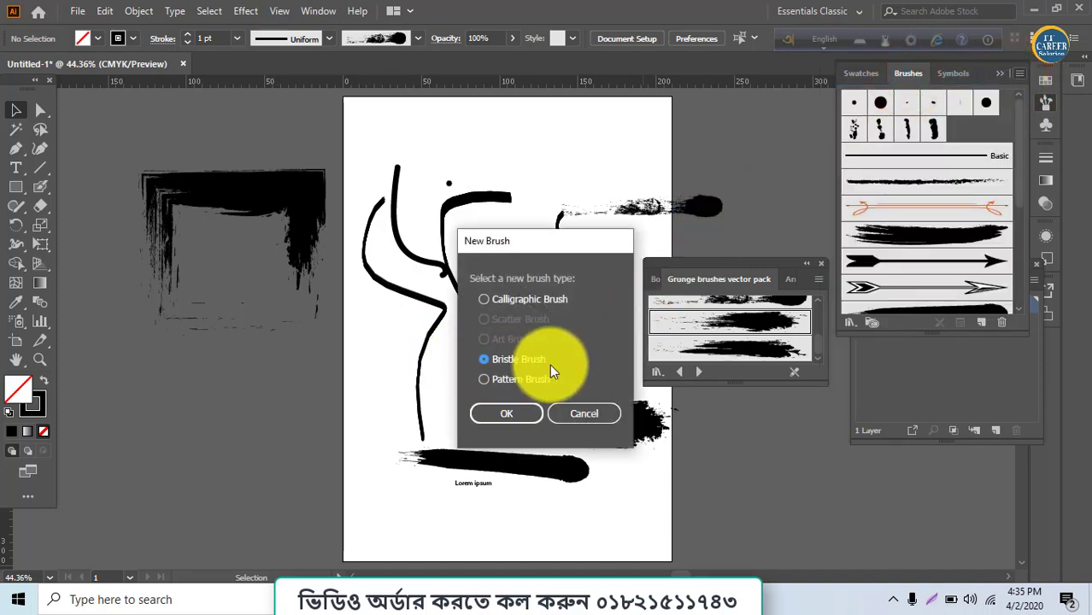
{"action": "left_click", "coordinate": [516, 415]}
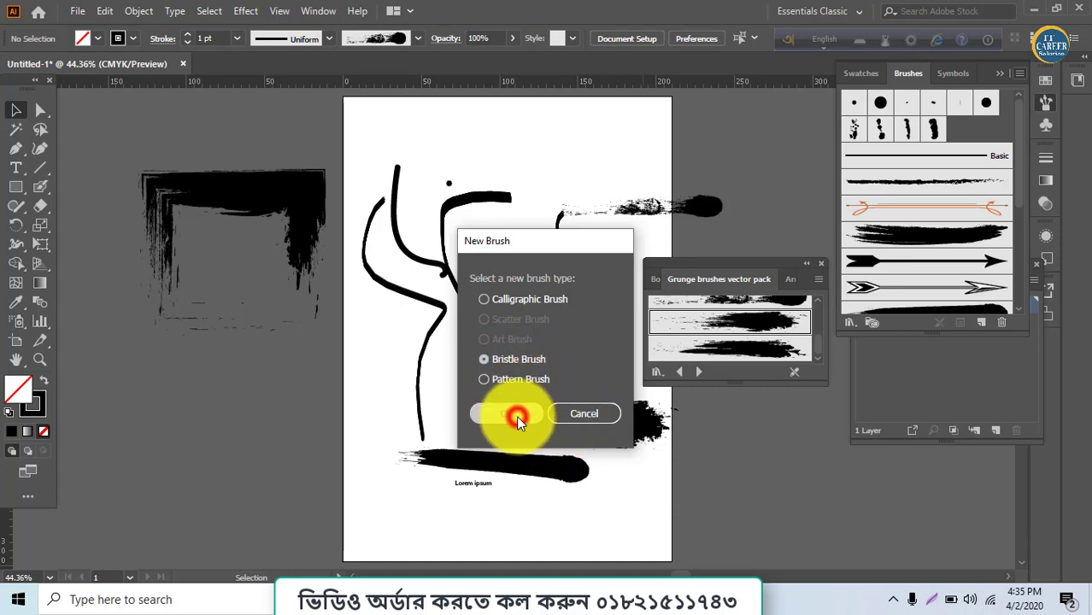
{"action": "left_click", "coordinate": [456, 142]}
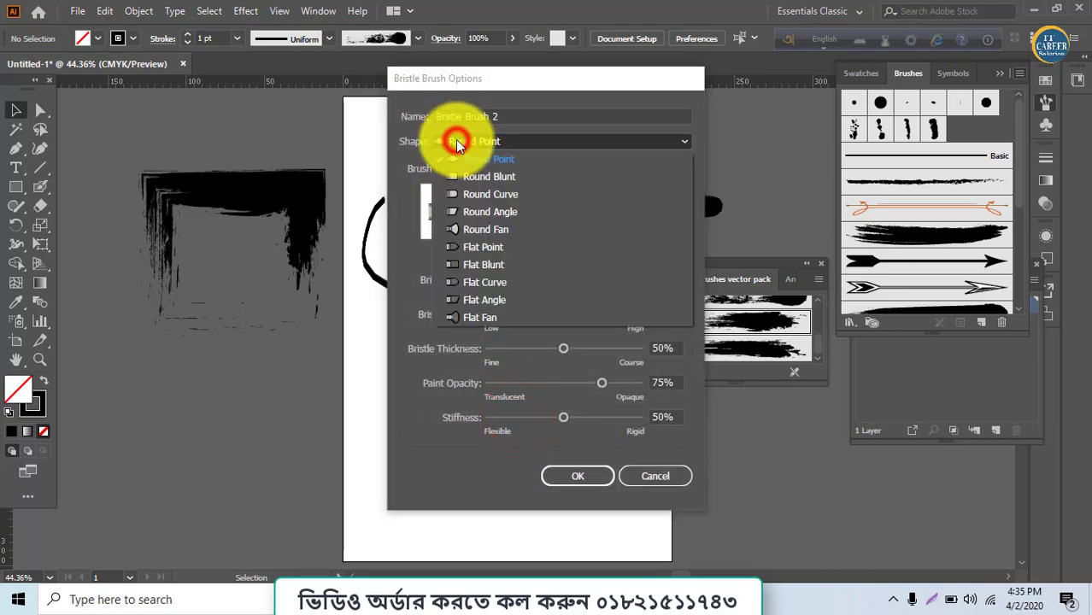
{"action": "left_click", "coordinate": [462, 239]}
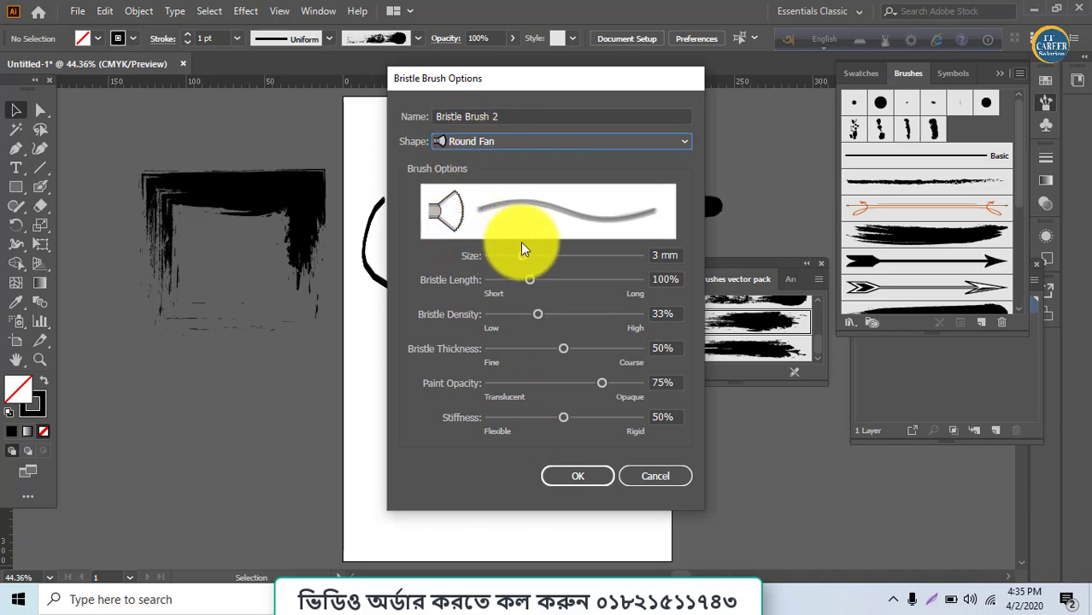
Set the brush size to 6.51 mm, bristle length 163%, bristle density 100%, bristle thickness 93% and paint opacity 94%.
{"action": "mouse_move", "coordinate": [523, 258]}
{"action": "left_mouse_down"}
{"action": "mouse_move", "coordinate": [653, 267]}
{"action": "mouse_move", "coordinate": [518, 267]}
{"action": "mouse_move", "coordinate": [650, 270]}
{"action": "mouse_move", "coordinate": [531, 280]}
{"action": "mouse_move", "coordinate": [649, 281]}
{"action": "mouse_move", "coordinate": [562, 288]}
{"action": "mouse_move", "coordinate": [572, 321]}
{"action": "mouse_move", "coordinate": [646, 322]}
{"action": "left_mouse_up"}
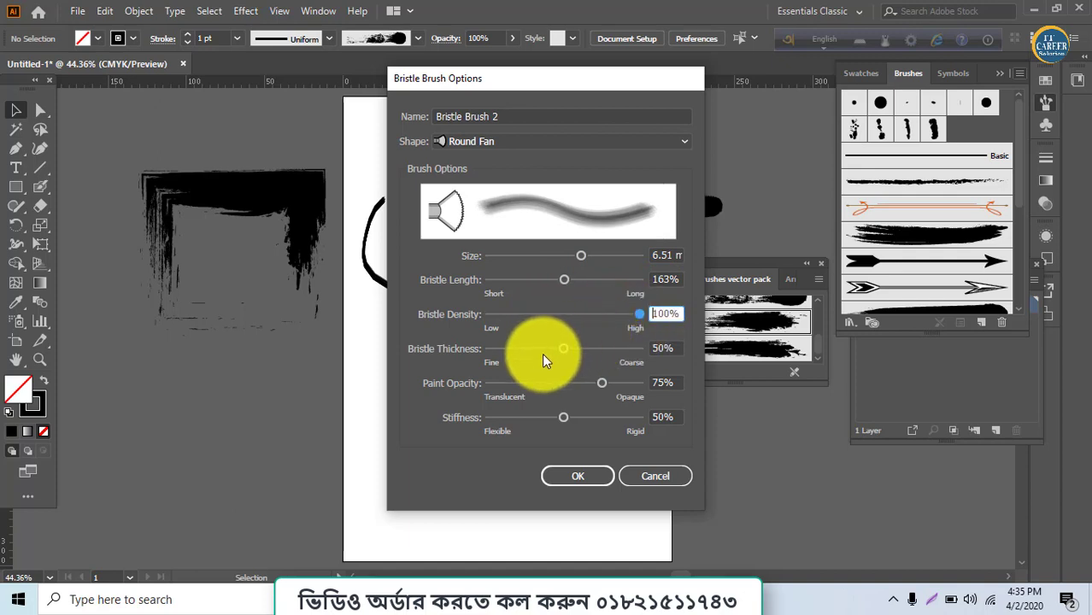
{"action": "mouse_move", "coordinate": [547, 349]}
{"action": "left_mouse_down"}
{"action": "mouse_move", "coordinate": [648, 351]}
{"action": "mouse_move", "coordinate": [534, 352]}
{"action": "mouse_move", "coordinate": [628, 352]}
{"action": "left_mouse_up"}
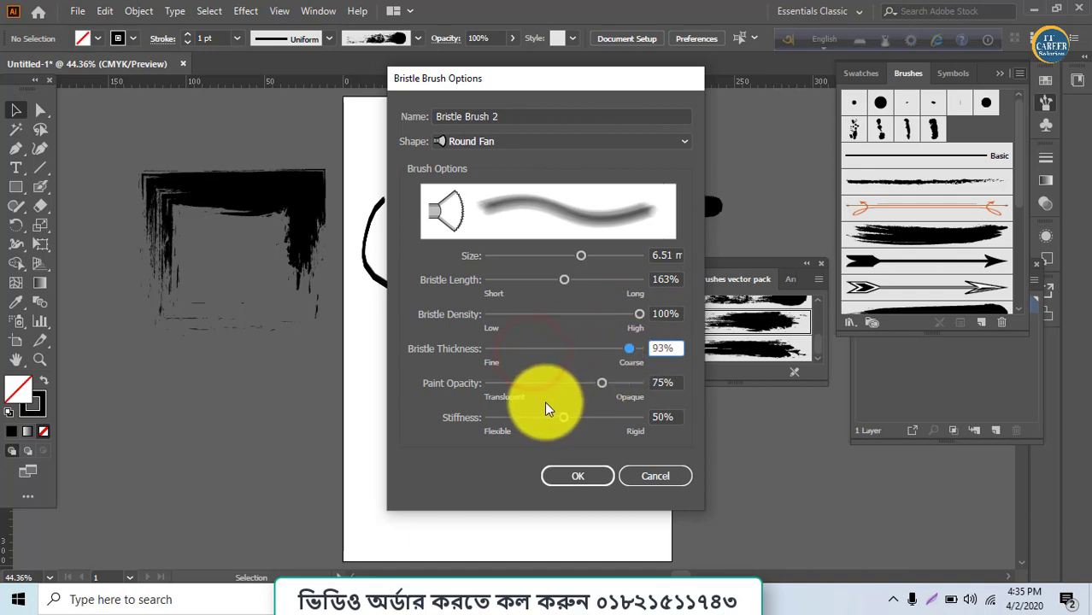
{"action": "left_click_drag", "start_coordinate": [548, 385], "coordinate": [662, 382]}
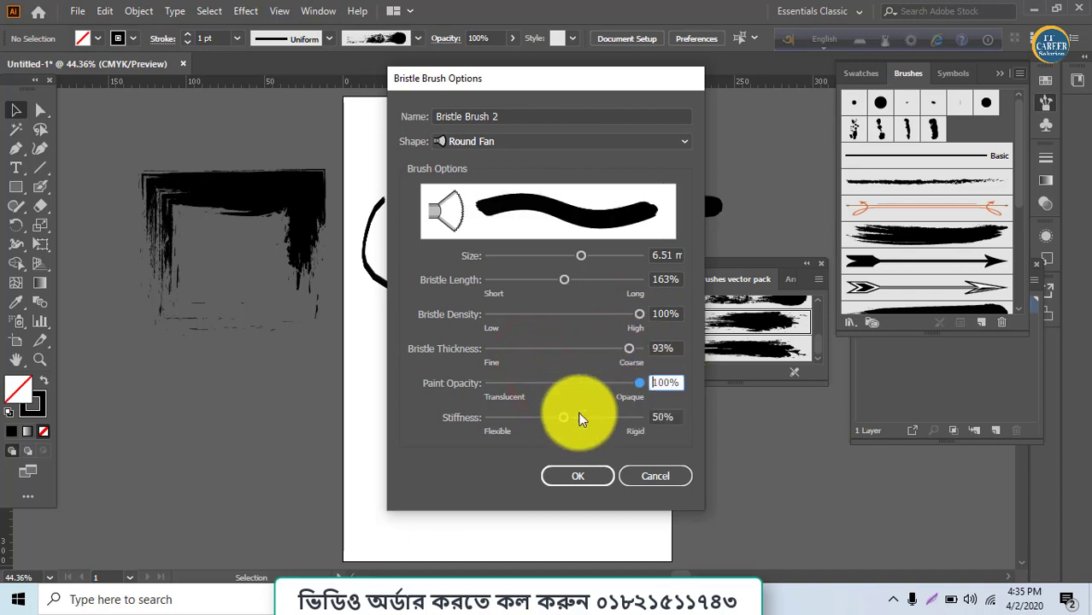
{"action": "left_click", "coordinate": [633, 385]}
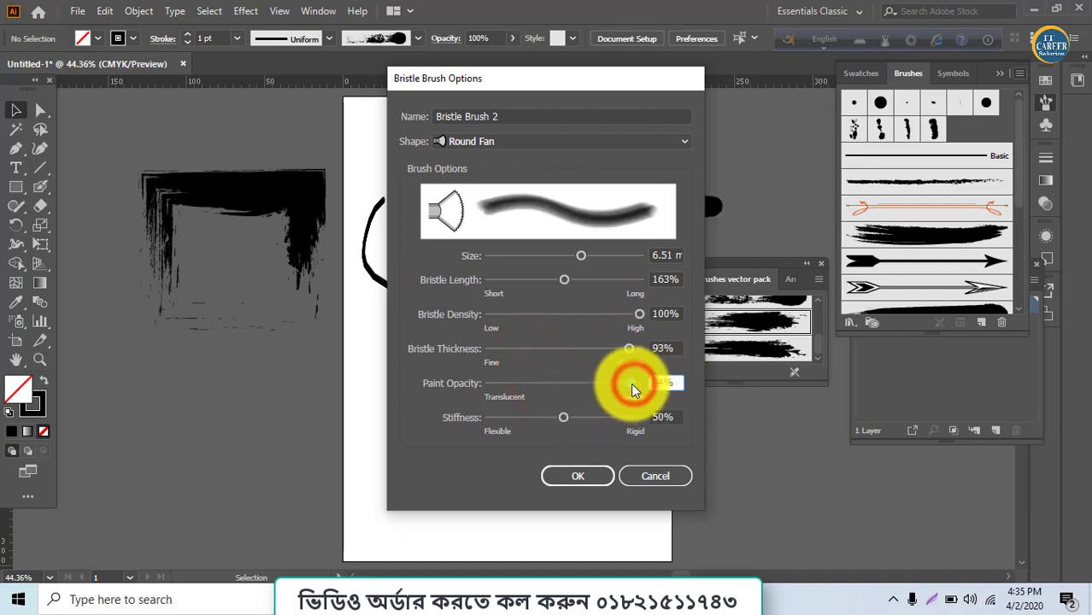
Set the bristle stiffness to 75% and create the brush.
{"action": "left_click", "coordinate": [563, 417]}
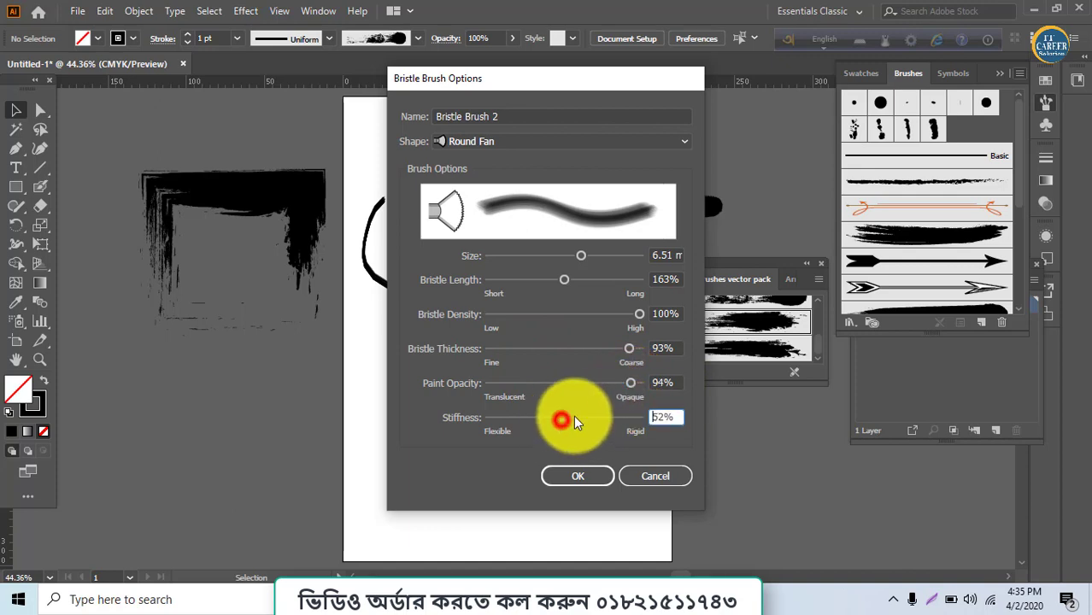
{"action": "left_click", "coordinate": [625, 414]}
{"action": "left_click", "coordinate": [646, 412]}
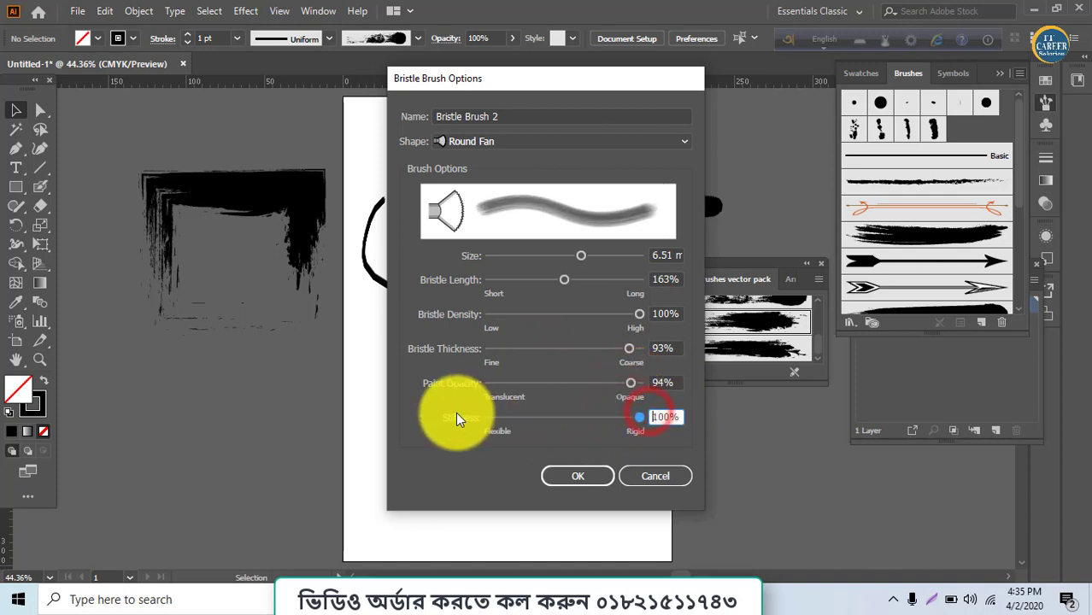
{"action": "mouse_move", "coordinate": [537, 415]}
{"action": "left_mouse_down"}
{"action": "mouse_move", "coordinate": [469, 419]}
{"action": "mouse_move", "coordinate": [602, 417]}
{"action": "left_mouse_up"}
{"action": "left_click", "coordinate": [580, 417]}
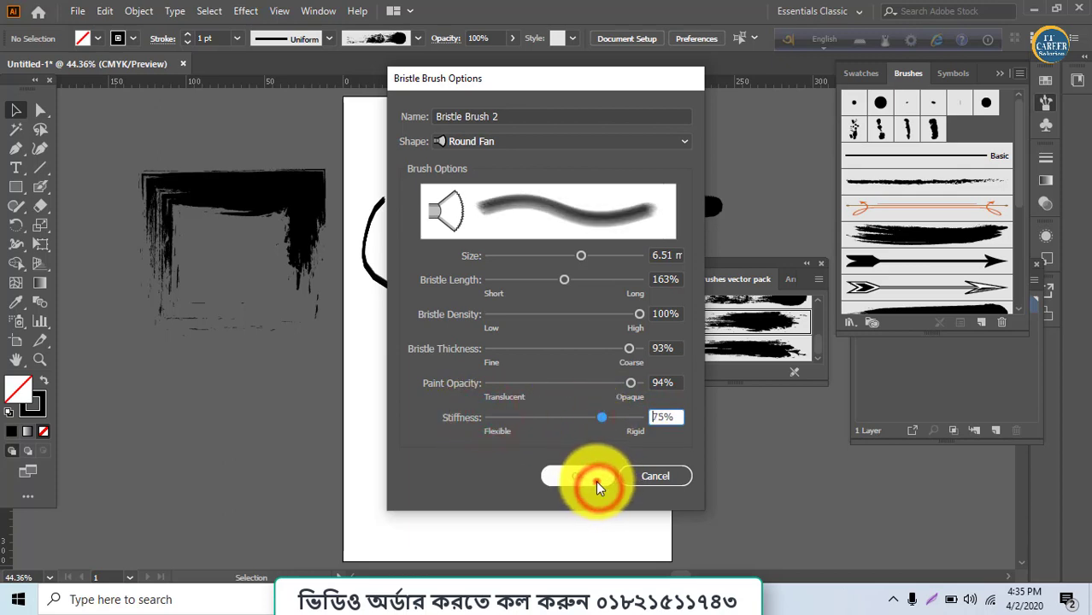
{"action": "left_click", "coordinate": [599, 489]}
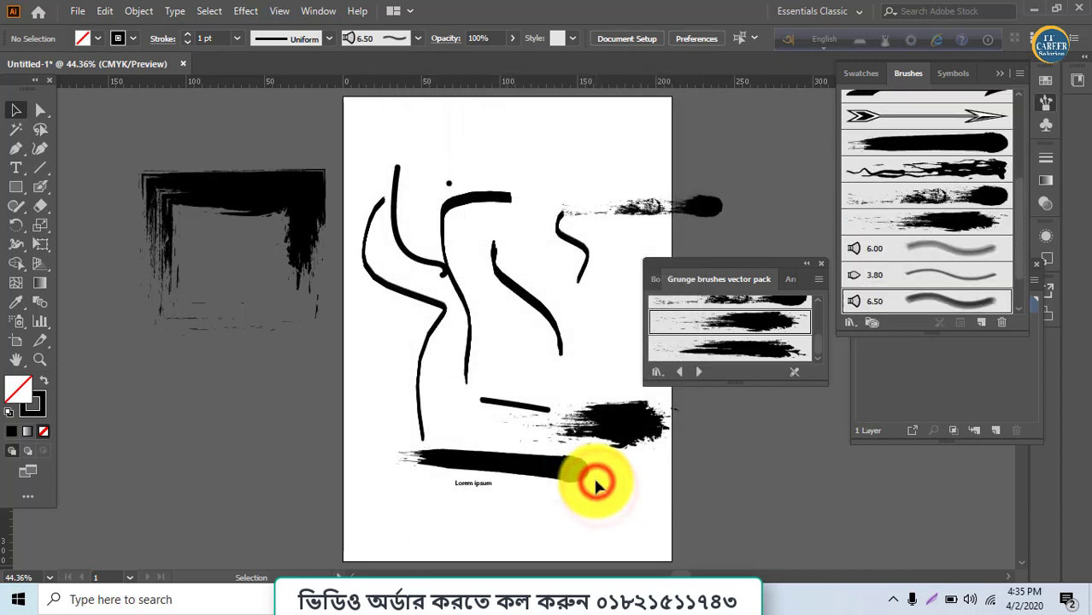
Select the new 6.50 bristle brush and draw two crossing curved strokes outside the page with the Blob Brush.
{"action": "left_click", "coordinate": [917, 307]}
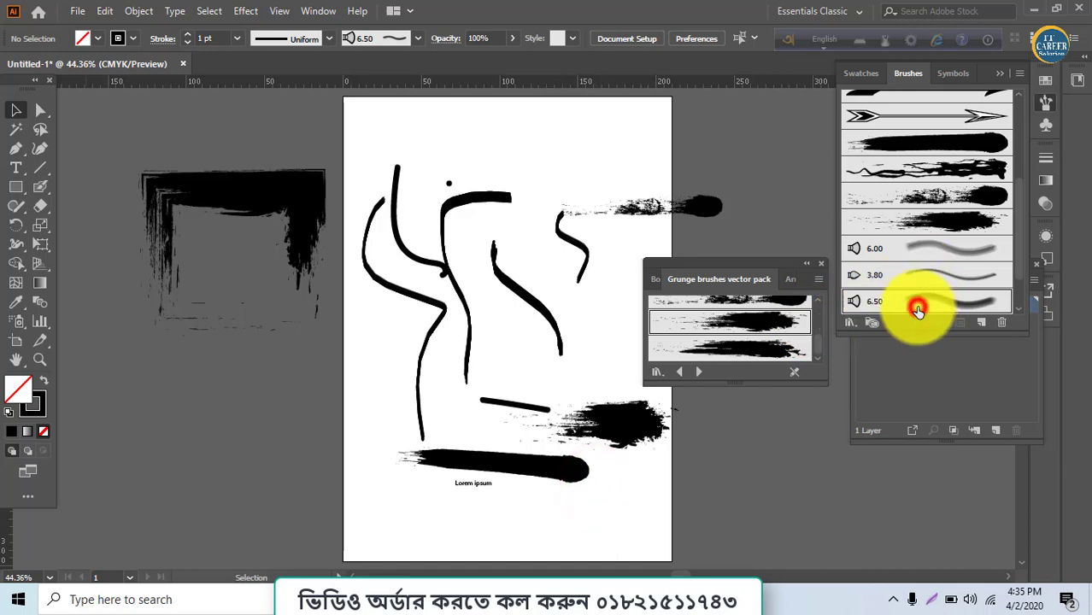
{"action": "left_click", "coordinate": [40, 187]}
{"action": "left_click_drag", "start_coordinate": [179, 380], "coordinate": [255, 443]}
{"action": "mouse_move", "coordinate": [259, 498]}
{"action": "left_mouse_down"}
{"action": "mouse_move", "coordinate": [244, 527]}
{"action": "mouse_move", "coordinate": [254, 513]}
{"action": "left_mouse_up"}
{"action": "mouse_move", "coordinate": [288, 390]}
{"action": "left_mouse_down"}
{"action": "mouse_move", "coordinate": [257, 511]}
{"action": "mouse_move", "coordinate": [318, 528]}
{"action": "left_mouse_up"}
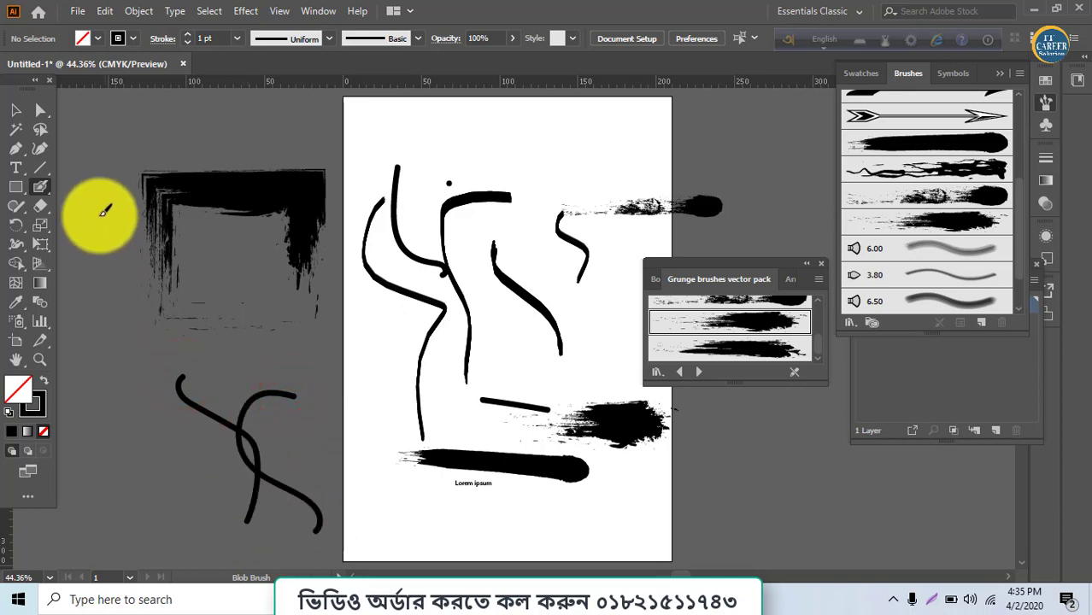
Paint a winding stroke with the 6.50 bristle brush using the Paintbrush, and delete all artwork in the document.
{"action": "left_click", "coordinate": [40, 187]}
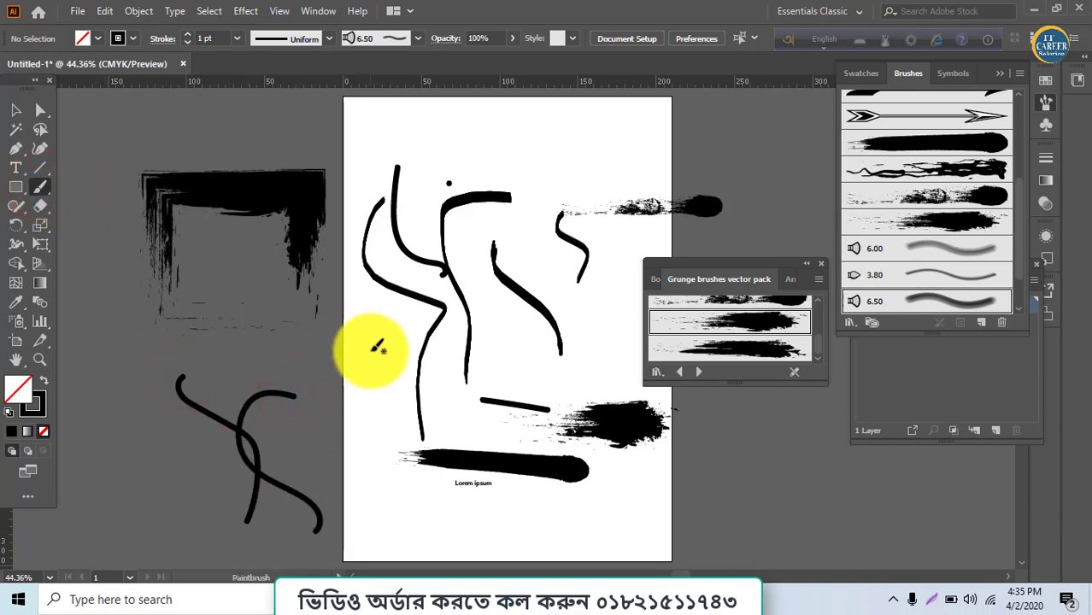
{"action": "mouse_move", "coordinate": [359, 349]}
{"action": "left_mouse_down"}
{"action": "mouse_move", "coordinate": [366, 487]}
{"action": "mouse_move", "coordinate": [397, 360]}
{"action": "mouse_move", "coordinate": [381, 345]}
{"action": "mouse_move", "coordinate": [390, 314]}
{"action": "mouse_move", "coordinate": [398, 488]}
{"action": "mouse_move", "coordinate": [409, 484]}
{"action": "left_mouse_up"}
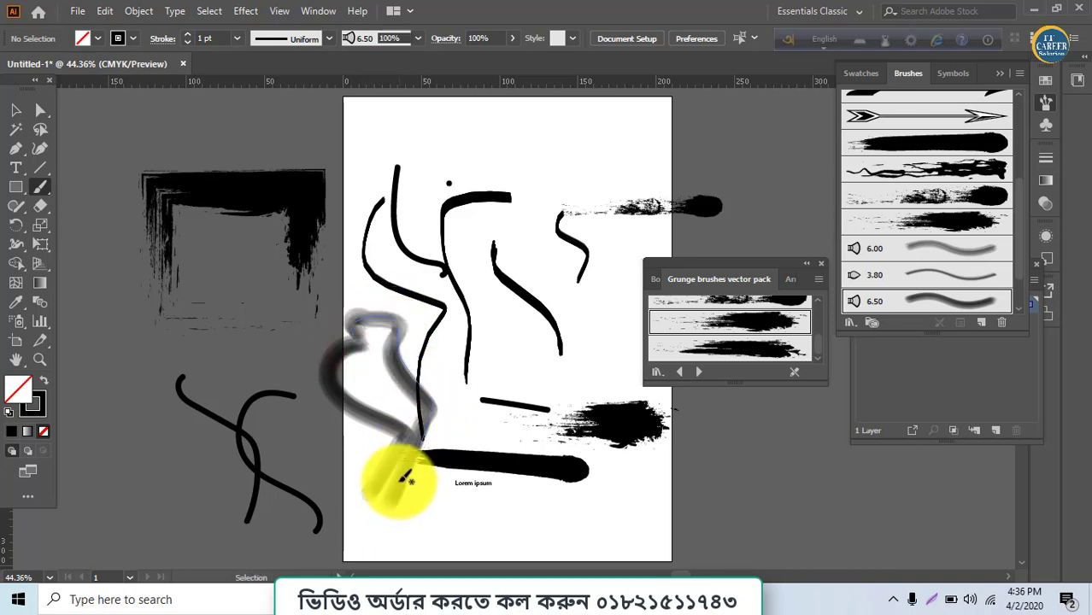
{"action": "key", "text": "ctrl+a"}
{"action": "key", "text": "Delete"}
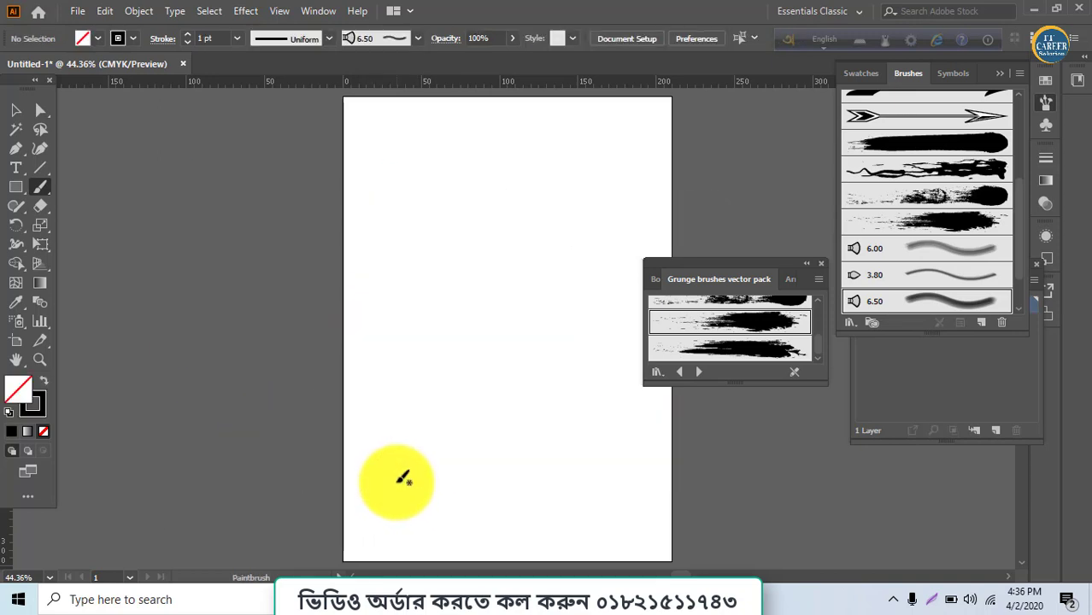
Switch to Chrome, search Google for "catrun vactor" in a new tab, and open the image results.
{"action": "mouse_move", "coordinate": [454, 599]}
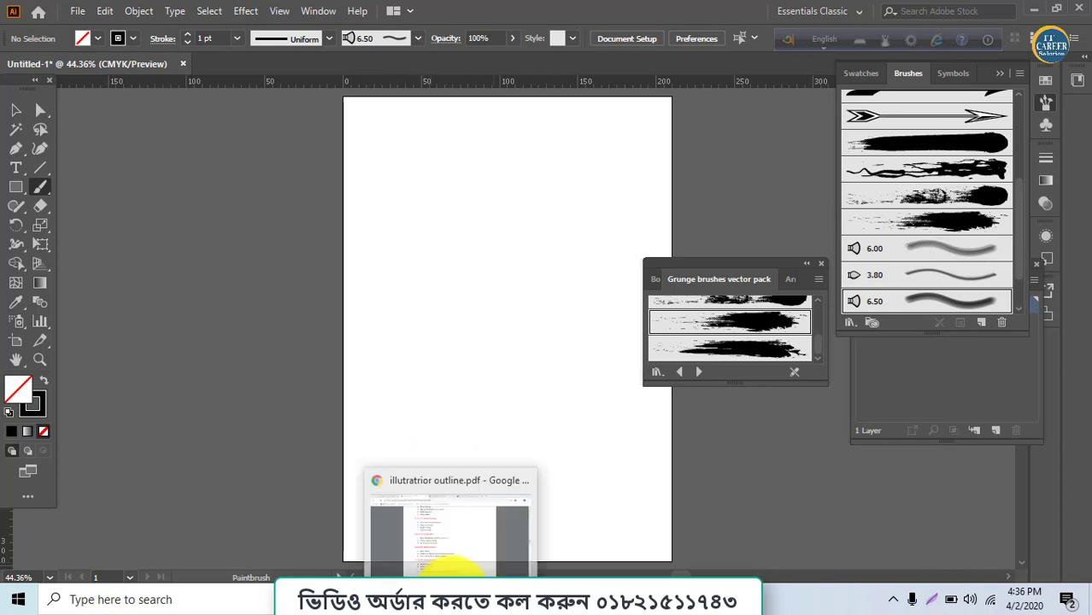
{"action": "left_click", "coordinate": [431, 513]}
{"action": "left_click", "coordinate": [787, 9]}
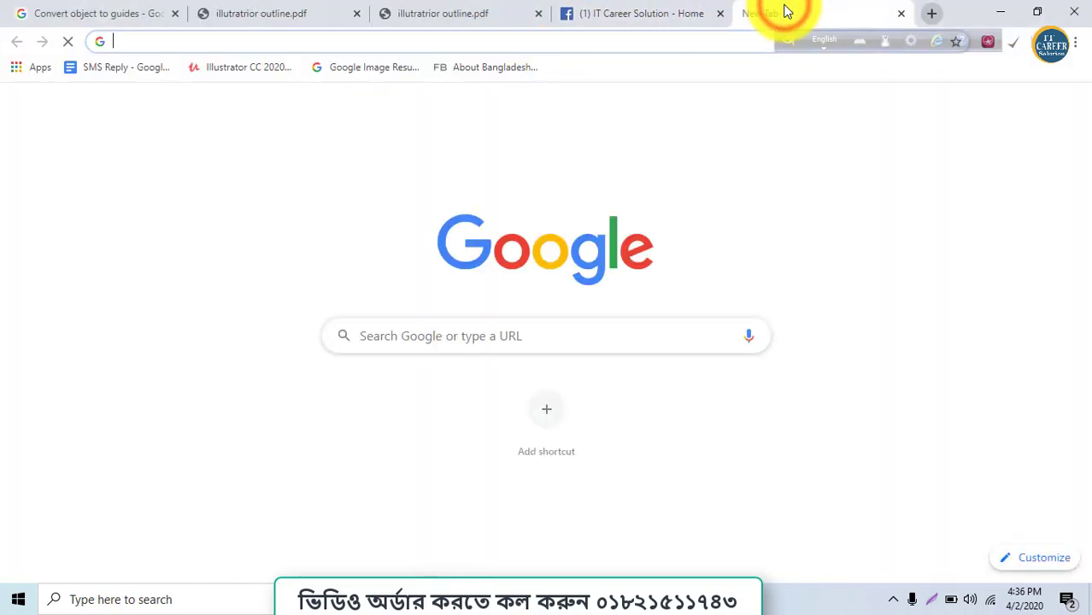
{"action": "type", "text": "catr"}
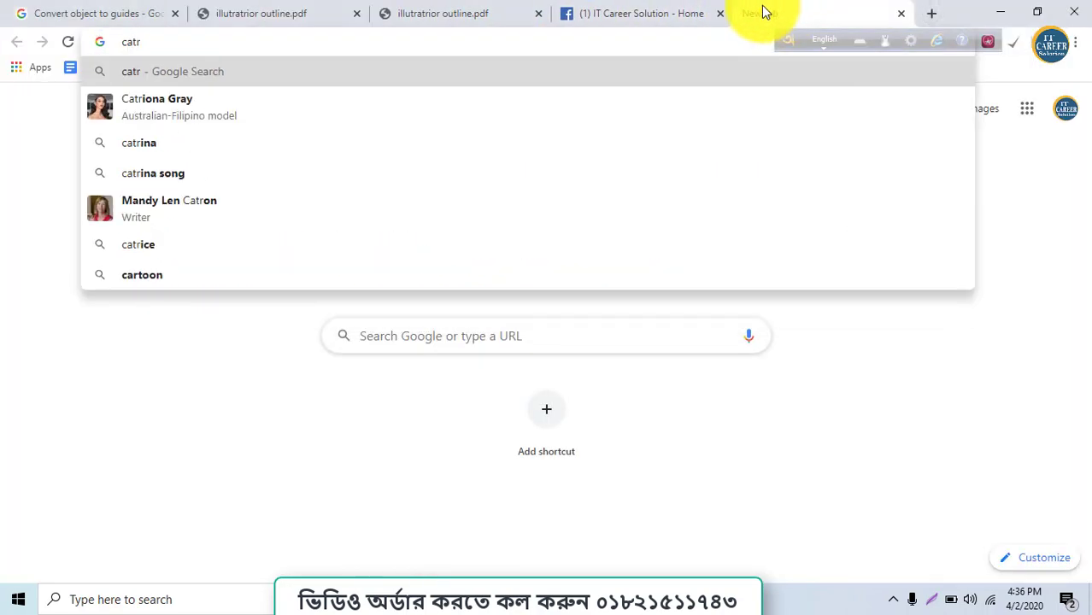
{"action": "type", "text": "un vac"}
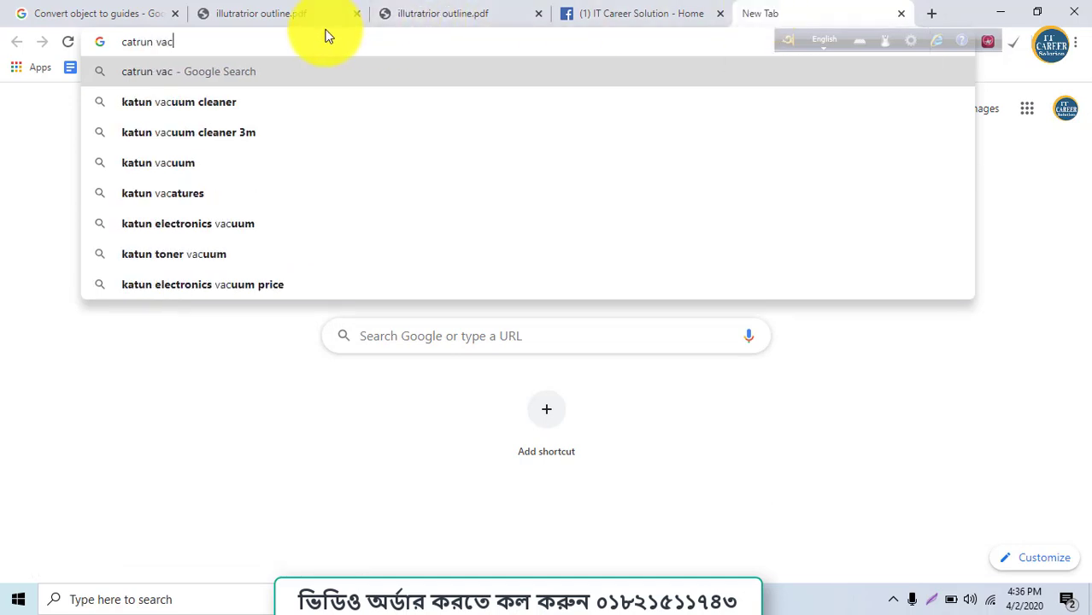
{"action": "type", "text": "tor"}
{"action": "key", "text": "Return"}
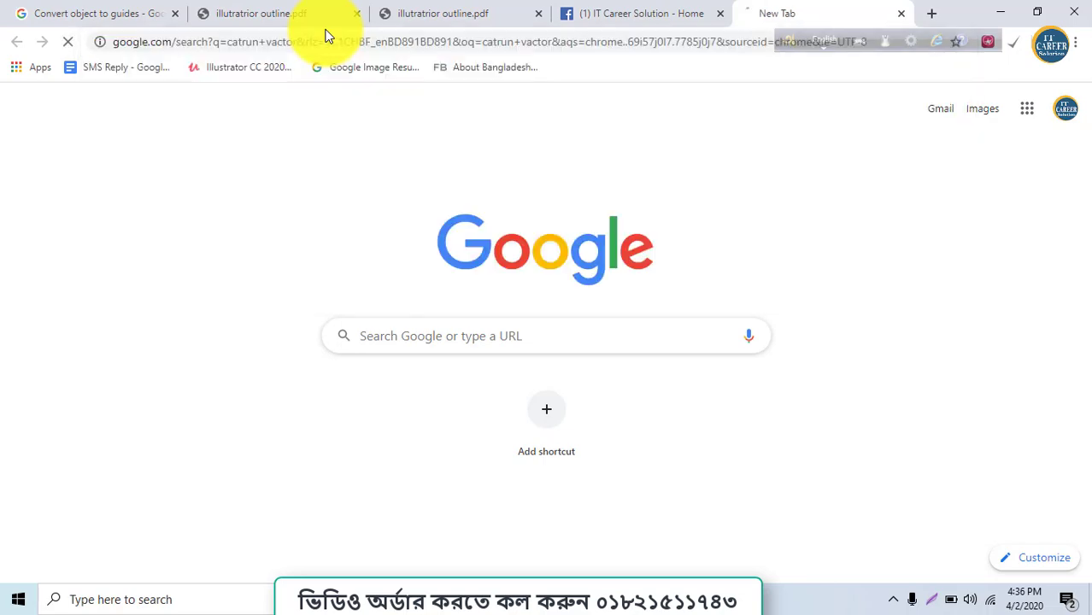
{"action": "left_click", "coordinate": [226, 166]}
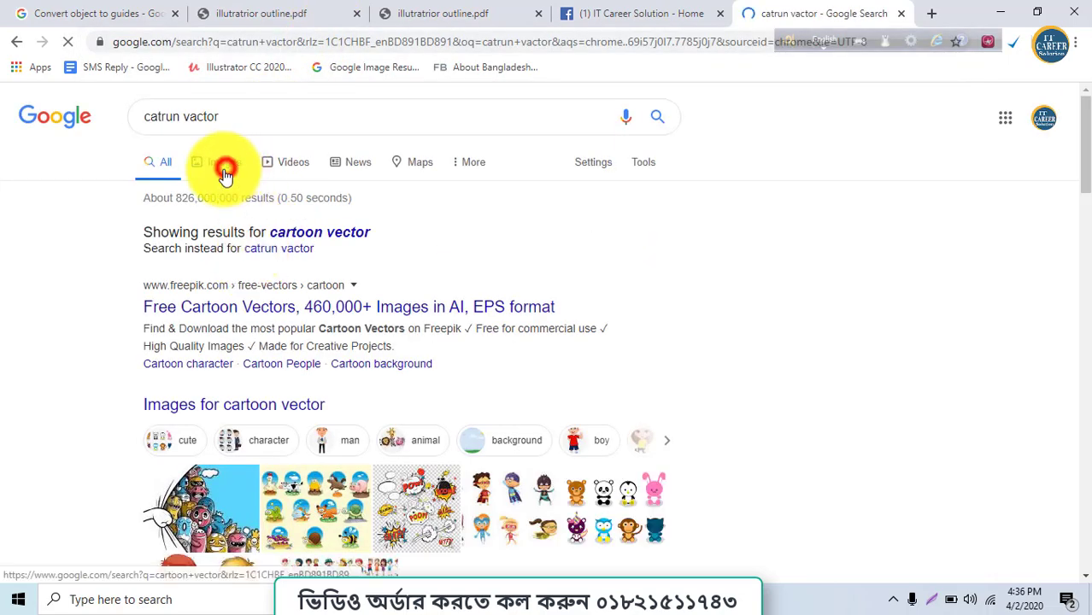
Replace the image search with "car vector".
{"action": "triple_click", "coordinate": [229, 122]}
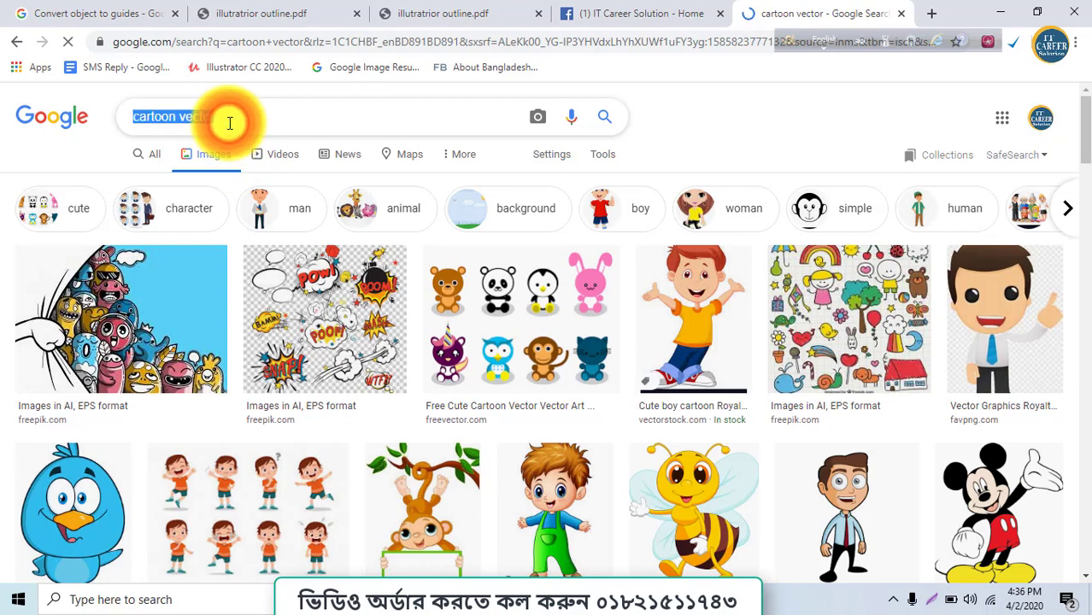
{"action": "type", "text": "car"}
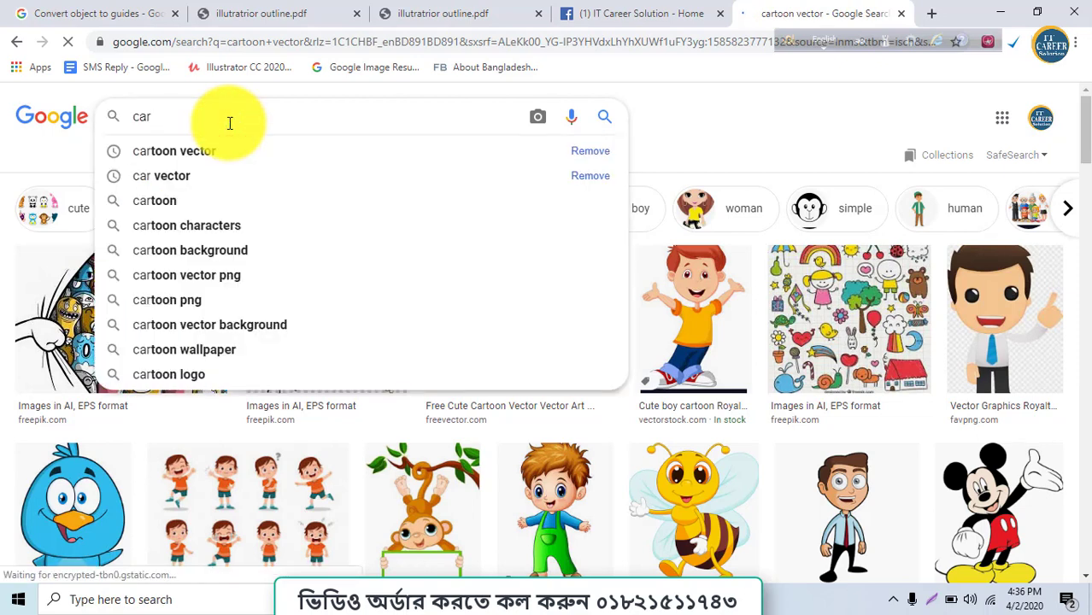
{"action": "left_click", "coordinate": [204, 153]}
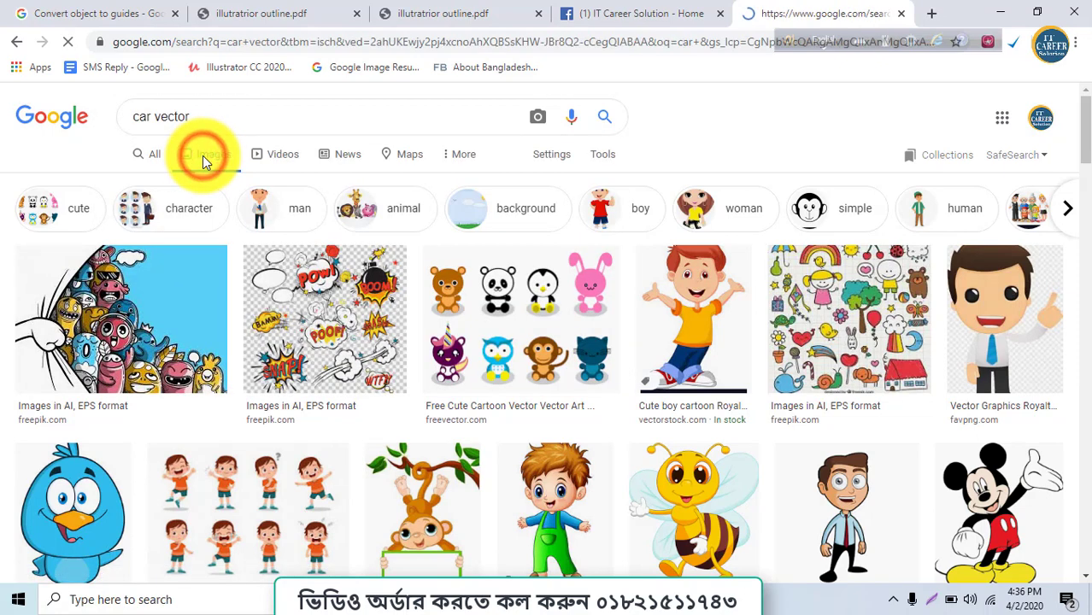
Open the Vecteezy result showing a black line-style car and copy its image.
{"action": "scroll", "coordinate": [268, 360], "scroll_direction": "down", "scroll_amount": 1}
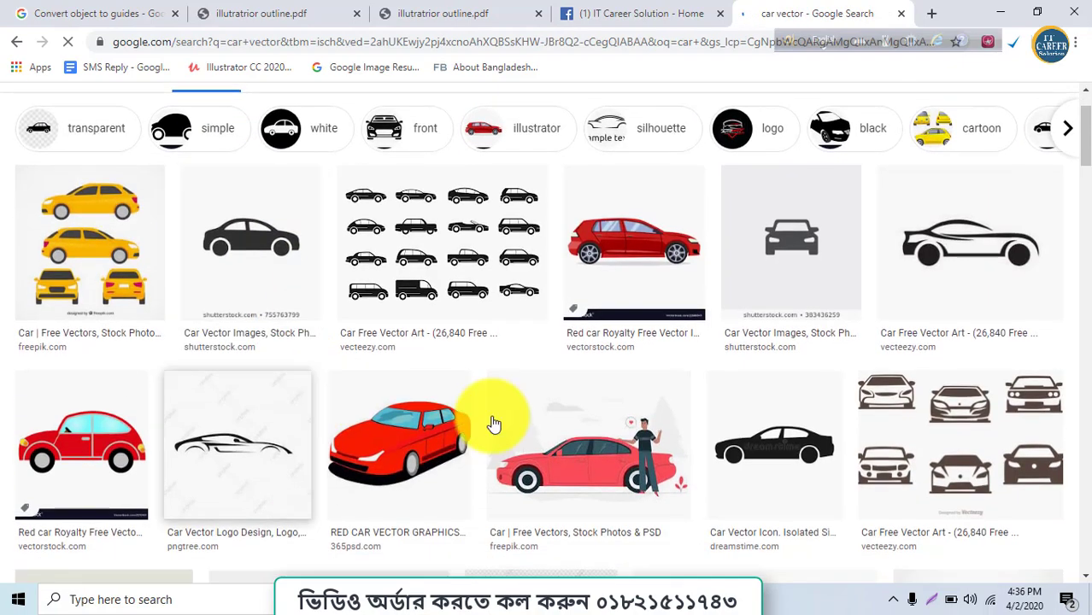
{"action": "left_click", "coordinate": [922, 280]}
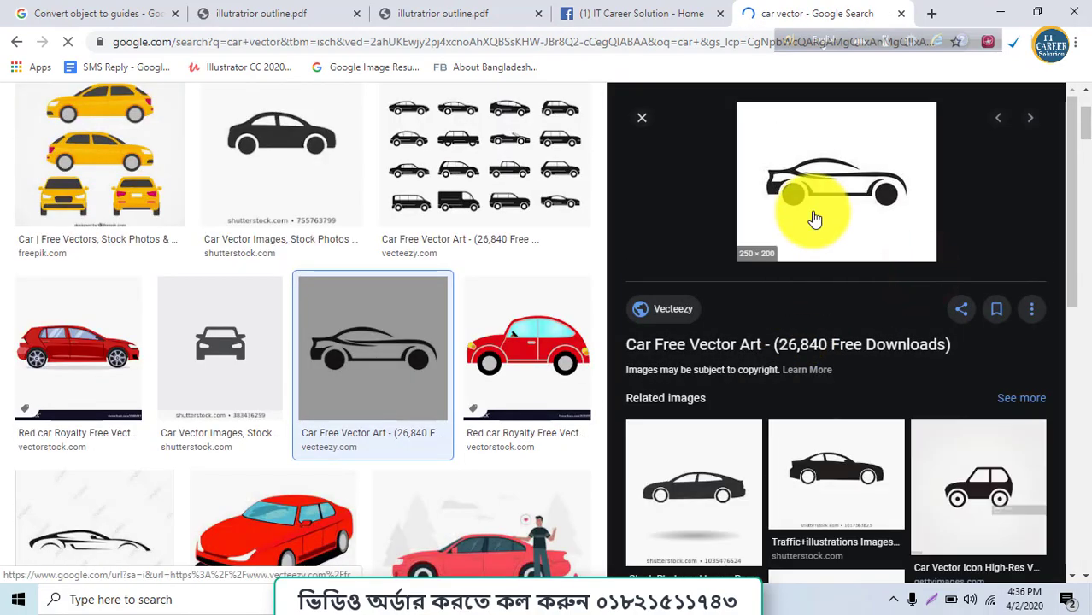
{"action": "right_click", "coordinate": [810, 172]}
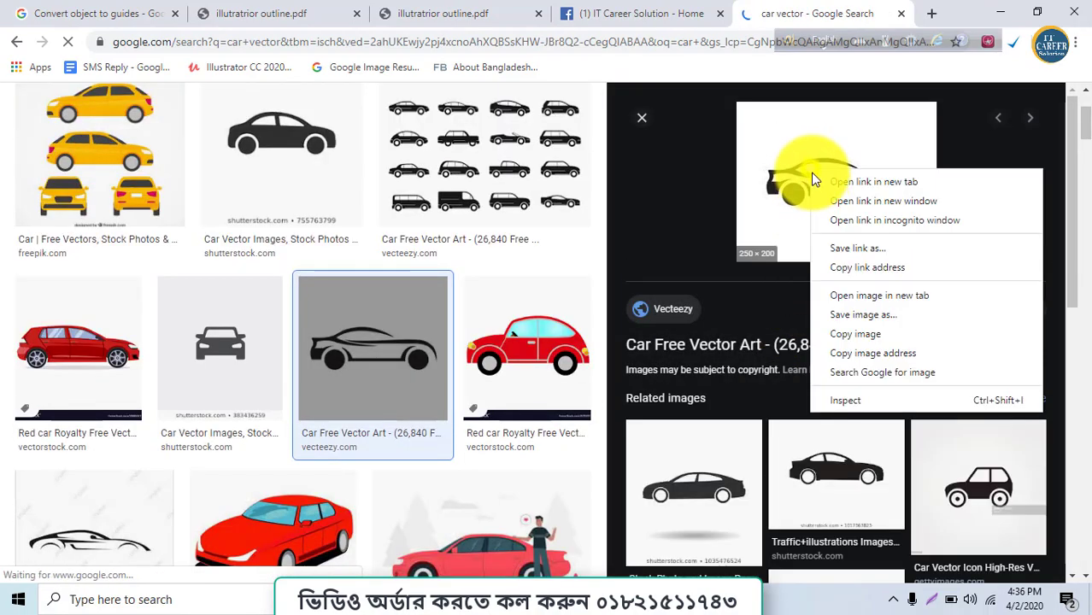
{"action": "left_click", "coordinate": [846, 337]}
Switch to Illustrator, paste the car image, and enlarge it to about 360 mm wide across the page.
{"action": "left_click", "coordinate": [479, 602]}
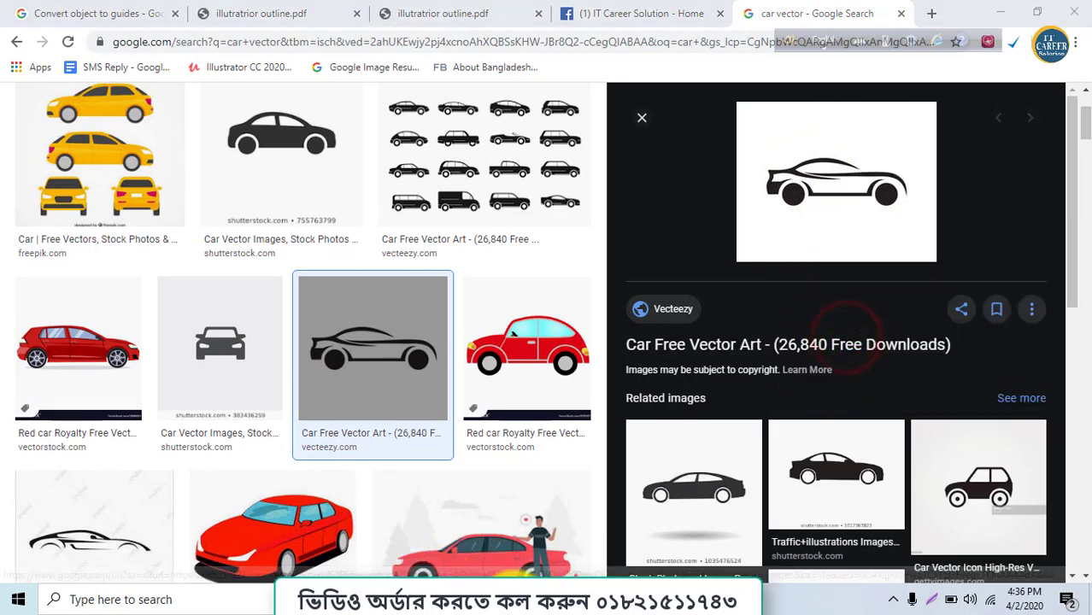
{"action": "left_click", "coordinate": [497, 602]}
{"action": "key", "text": "ctrl+v"}
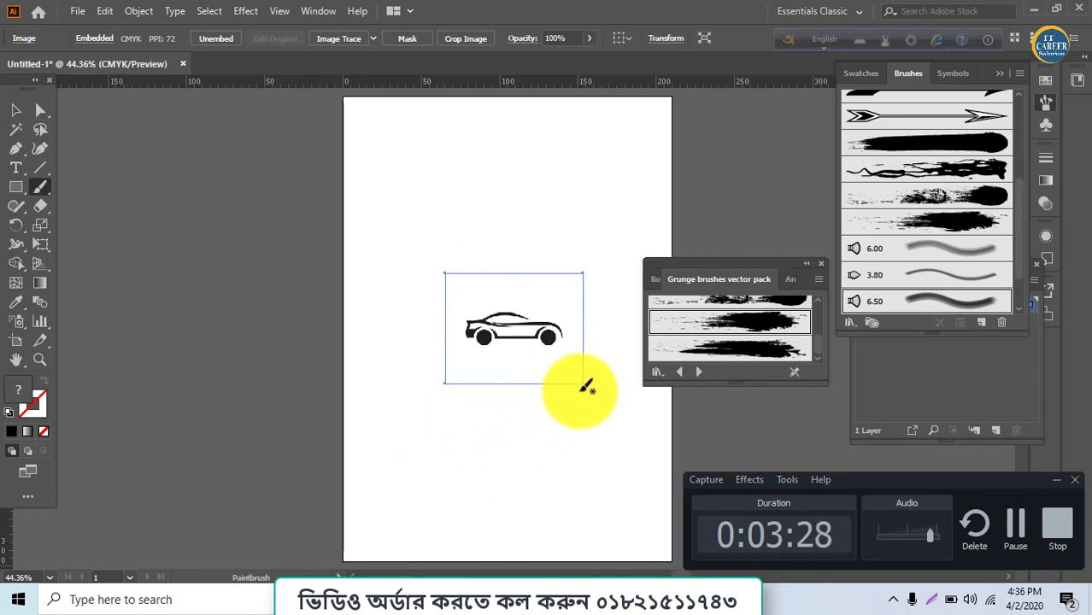
{"action": "left_click", "coordinate": [16, 111]}
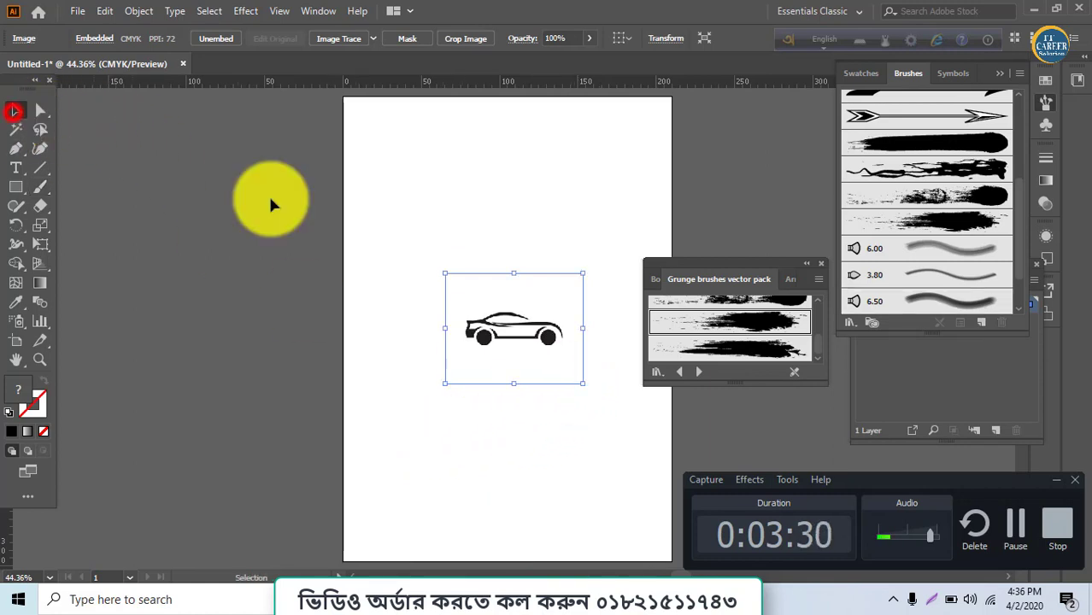
{"action": "left_click_drag", "start_coordinate": [583, 383], "coordinate": [768, 544]}
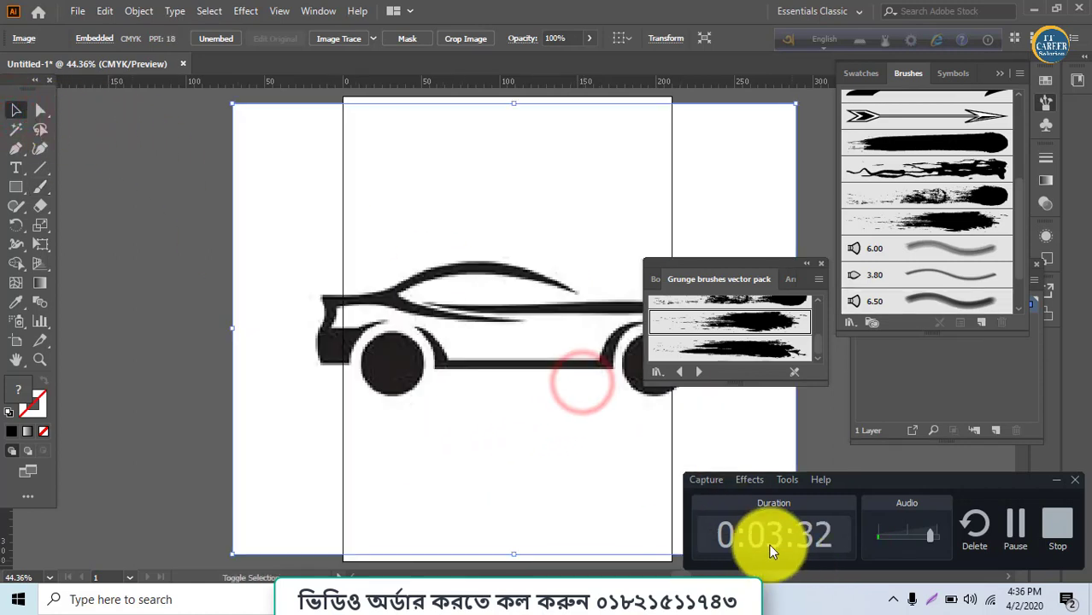
{"action": "left_click_drag", "start_coordinate": [555, 427], "coordinate": [523, 438]}
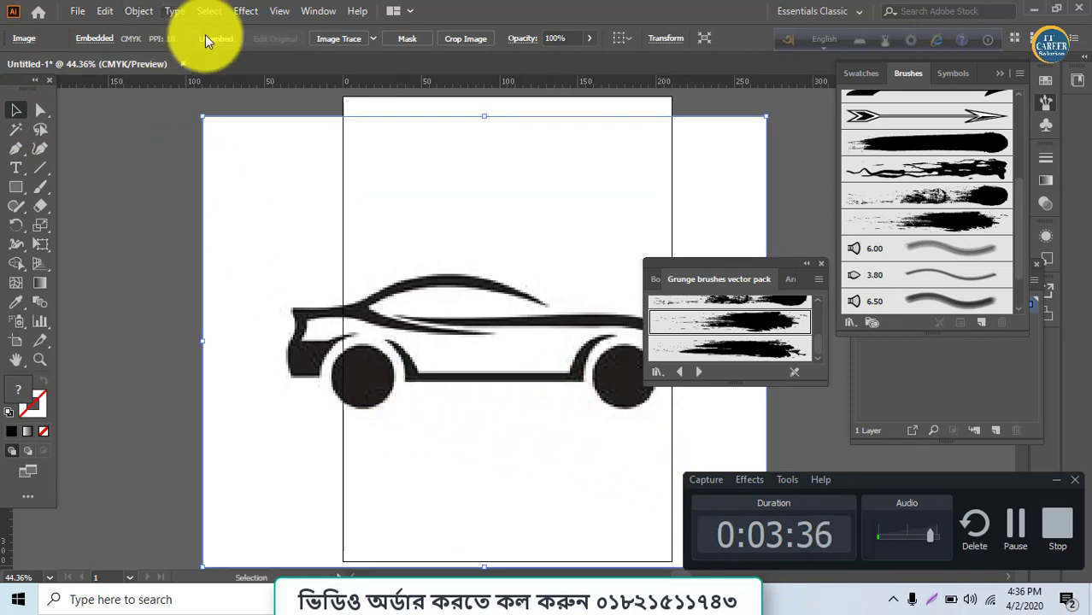
Trace the car image with Image Trace in Black and White mode, ignoring white and with the preview on.
{"action": "left_click", "coordinate": [318, 11]}
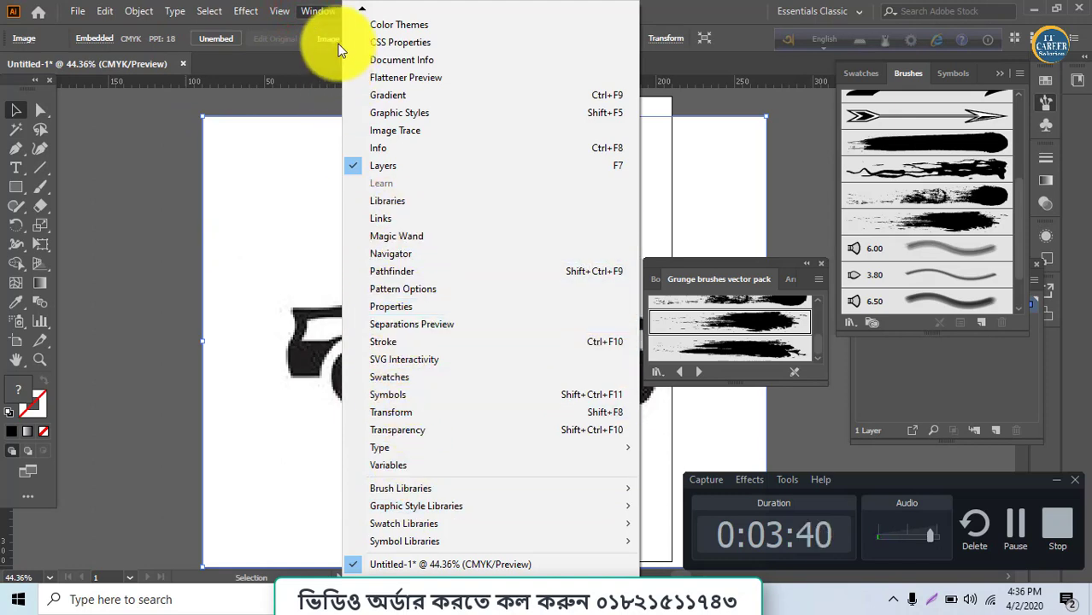
{"action": "left_click", "coordinate": [321, 11]}
{"action": "left_click", "coordinate": [246, 10]}
{"action": "left_click", "coordinate": [248, 10]}
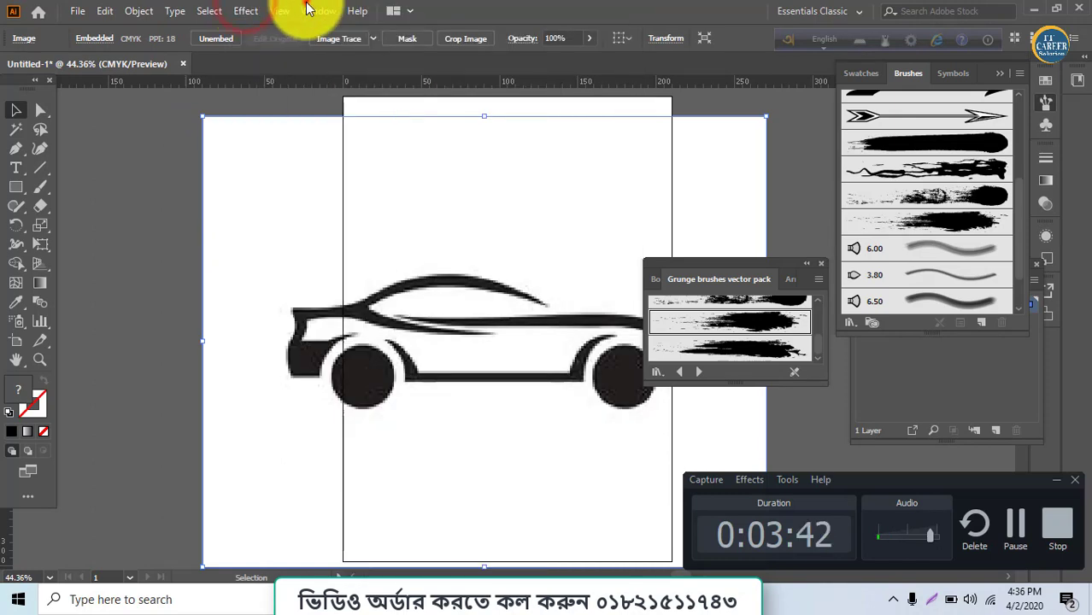
{"action": "left_click", "coordinate": [317, 11]}
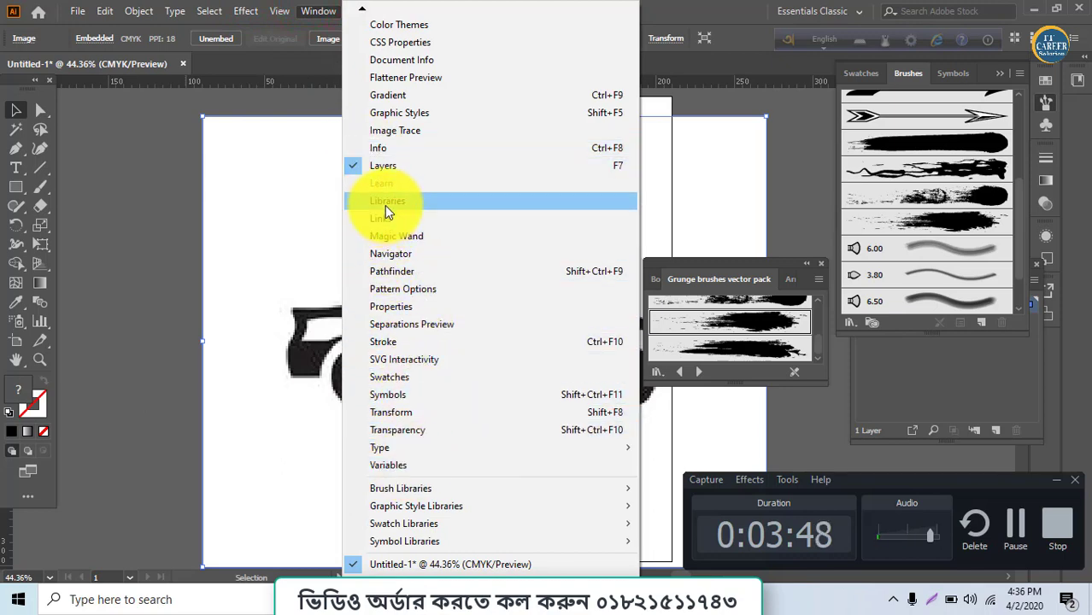
{"action": "left_click", "coordinate": [394, 130]}
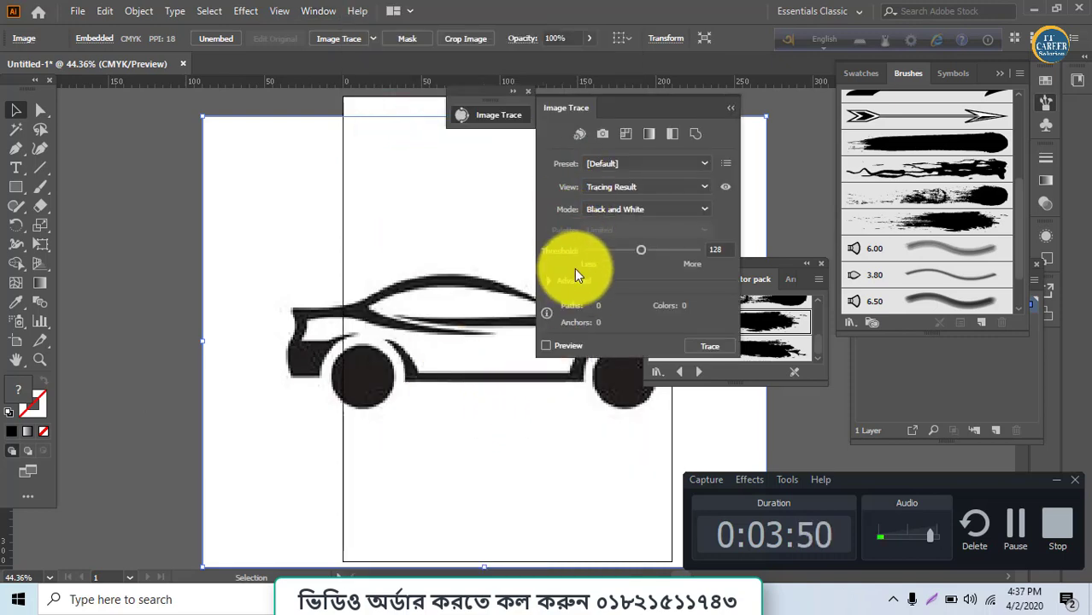
{"action": "left_click", "coordinate": [545, 281]}
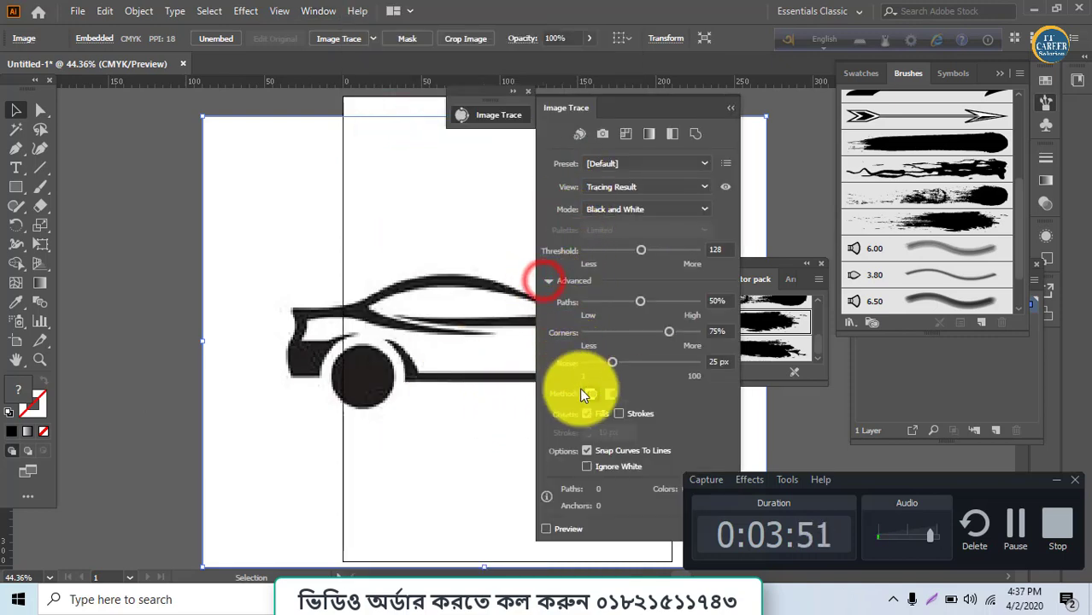
{"action": "left_click", "coordinate": [561, 529]}
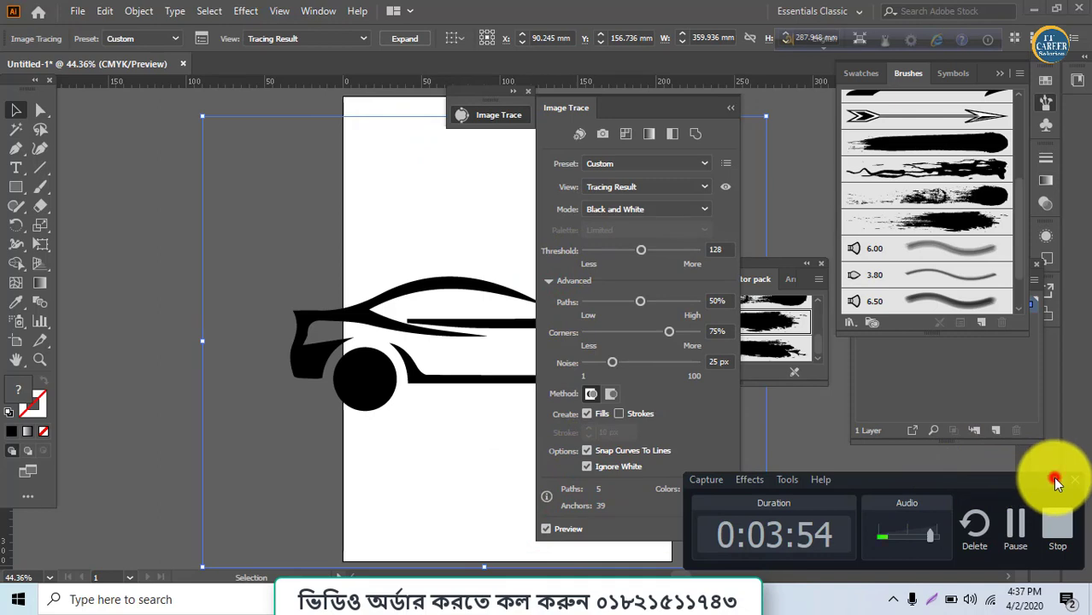
Expand the traced car's object and fill into editable paths, and collapse the Image Trace settings.
{"action": "left_click", "coordinate": [135, 11]}
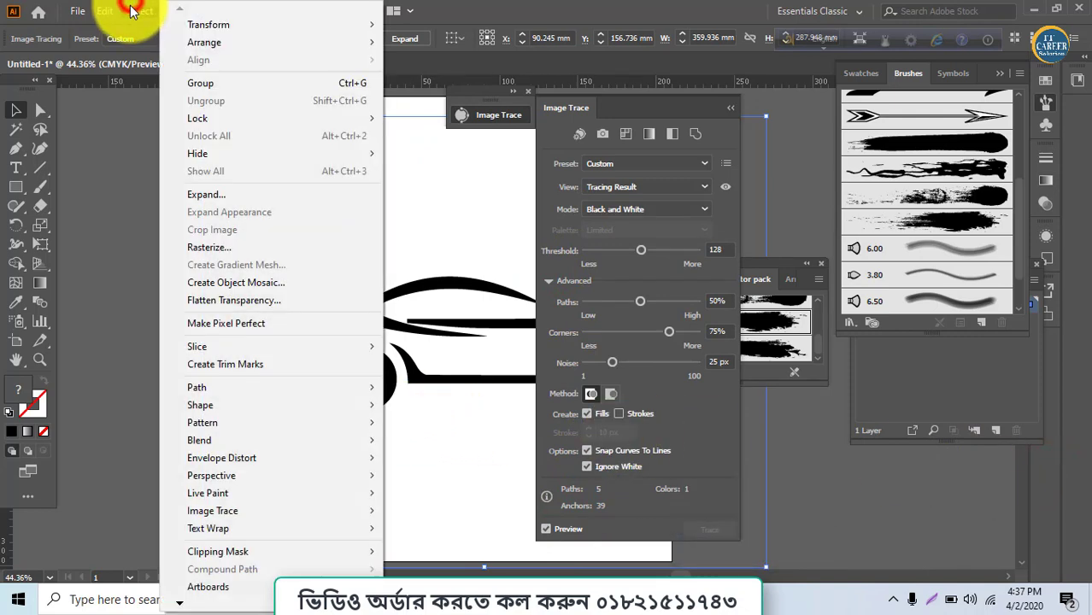
{"action": "left_click", "coordinate": [201, 194]}
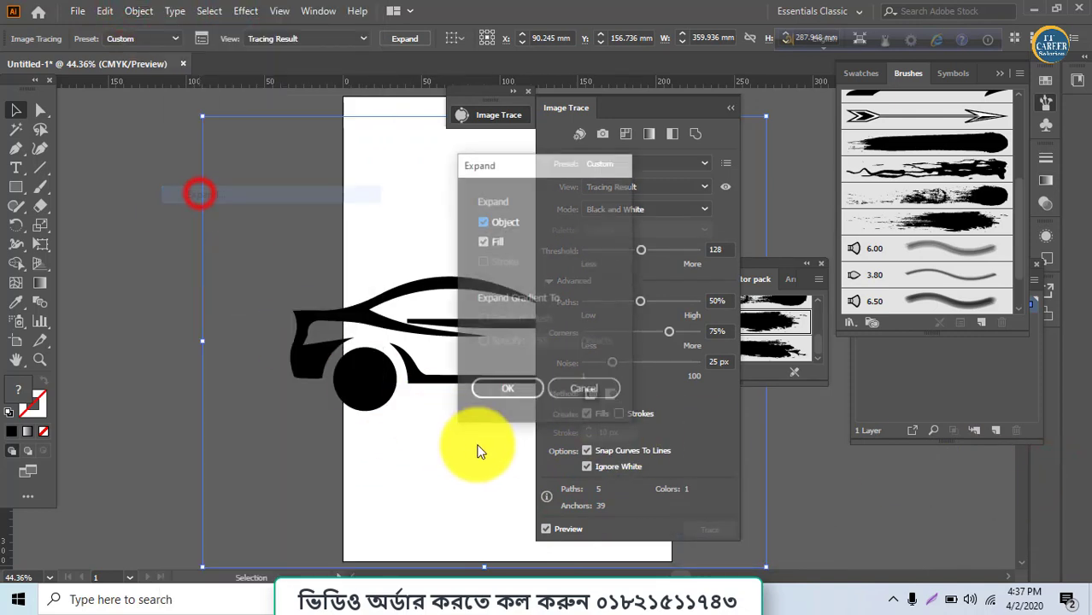
{"action": "left_click", "coordinate": [492, 403]}
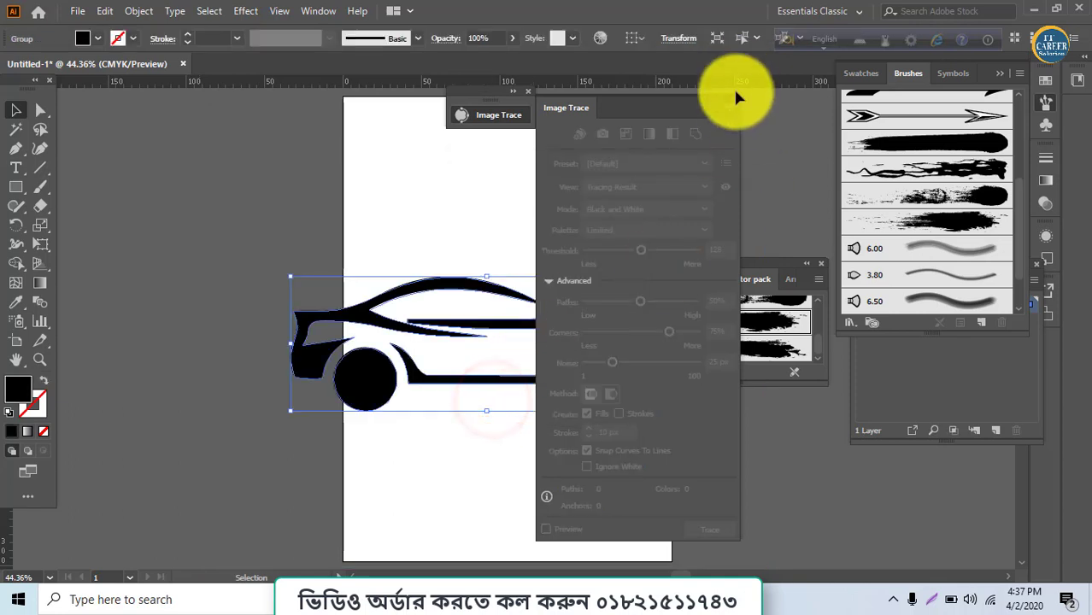
{"action": "left_click", "coordinate": [736, 99]}
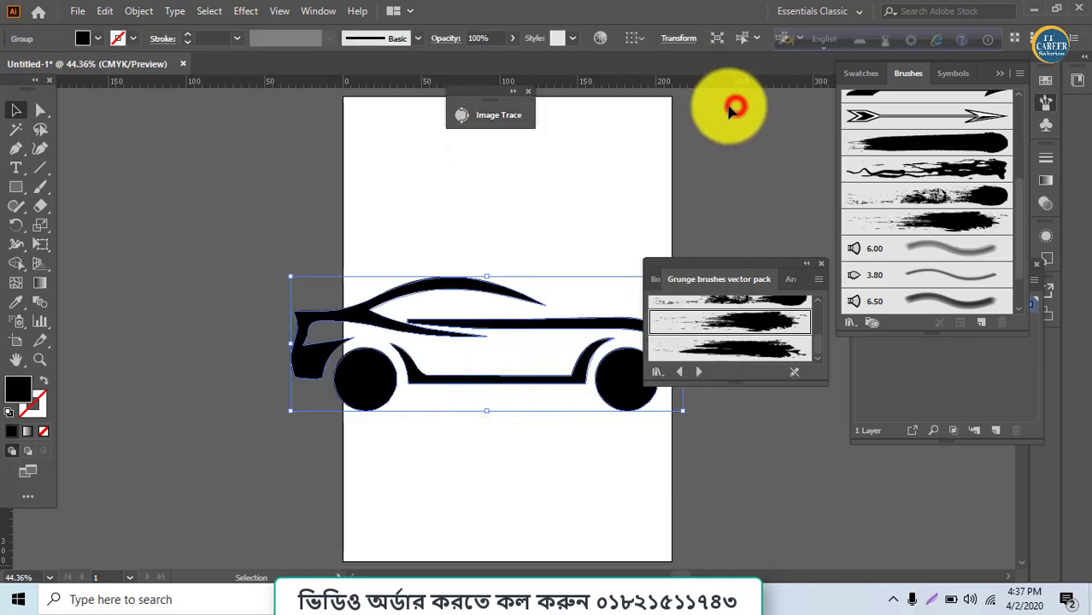
Apply the 6.50 bristle brush to the outlines of the expanded car artwork.
{"action": "left_click", "coordinate": [39, 187]}
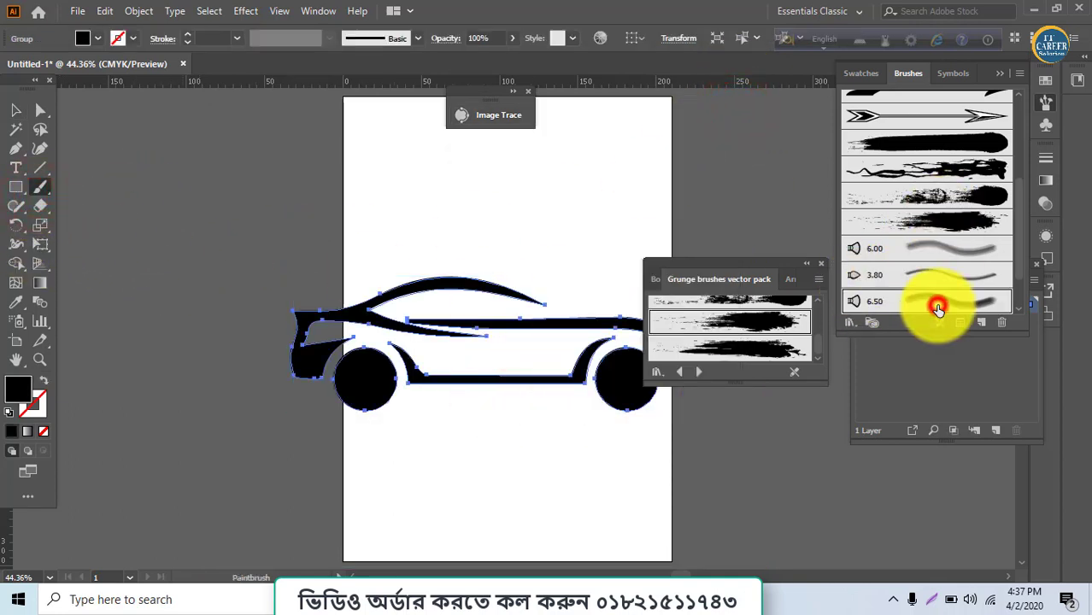
{"action": "left_click", "coordinate": [938, 304]}
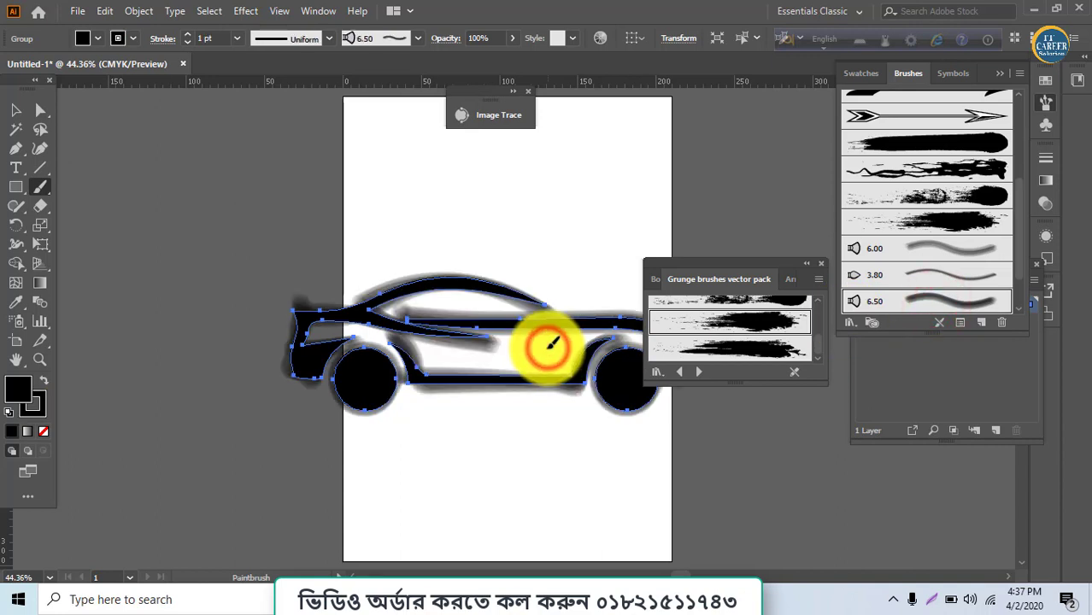
{"action": "left_click", "coordinate": [552, 345]}
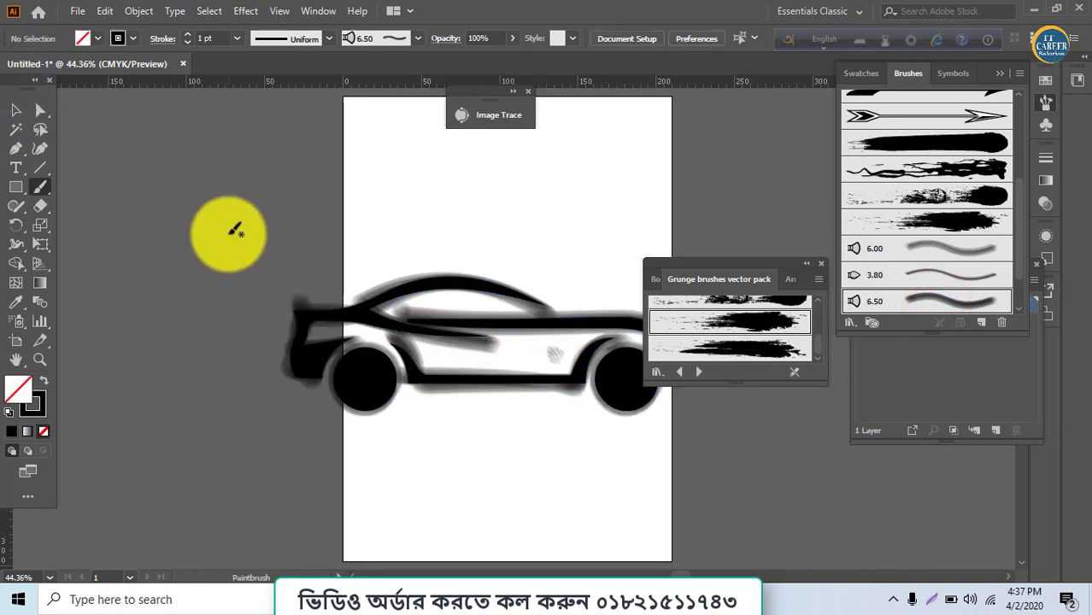
{"action": "key", "text": "ctrl+z"}
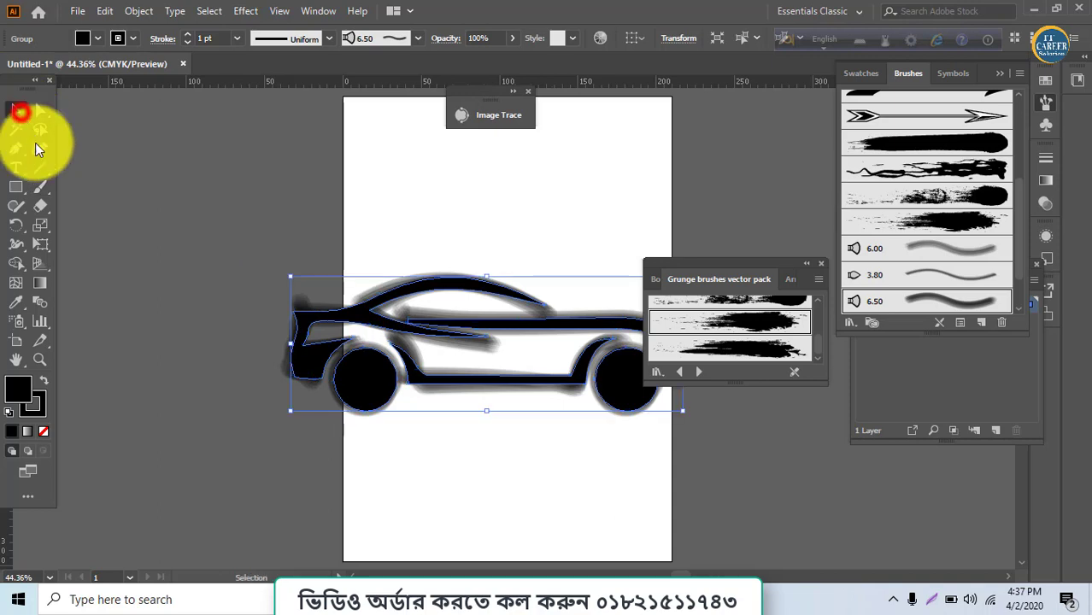
Reposition the brushed car artwork on the page and ungroup it into separate parts.
{"action": "left_click", "coordinate": [101, 287]}
{"action": "left_click_drag", "start_coordinate": [358, 320], "coordinate": [409, 474]}
{"action": "right_click", "coordinate": [426, 477]}
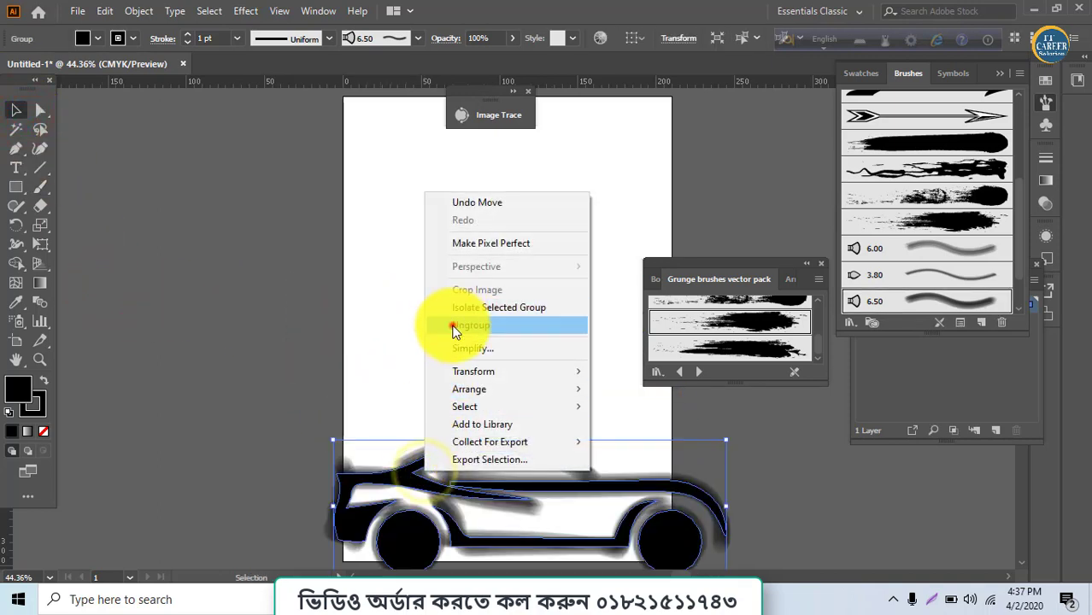
{"action": "left_click", "coordinate": [451, 323]}
{"action": "left_click", "coordinate": [386, 349]}
{"action": "left_click_drag", "start_coordinate": [425, 499], "coordinate": [311, 336]}
{"action": "right_click", "coordinate": [401, 336]}
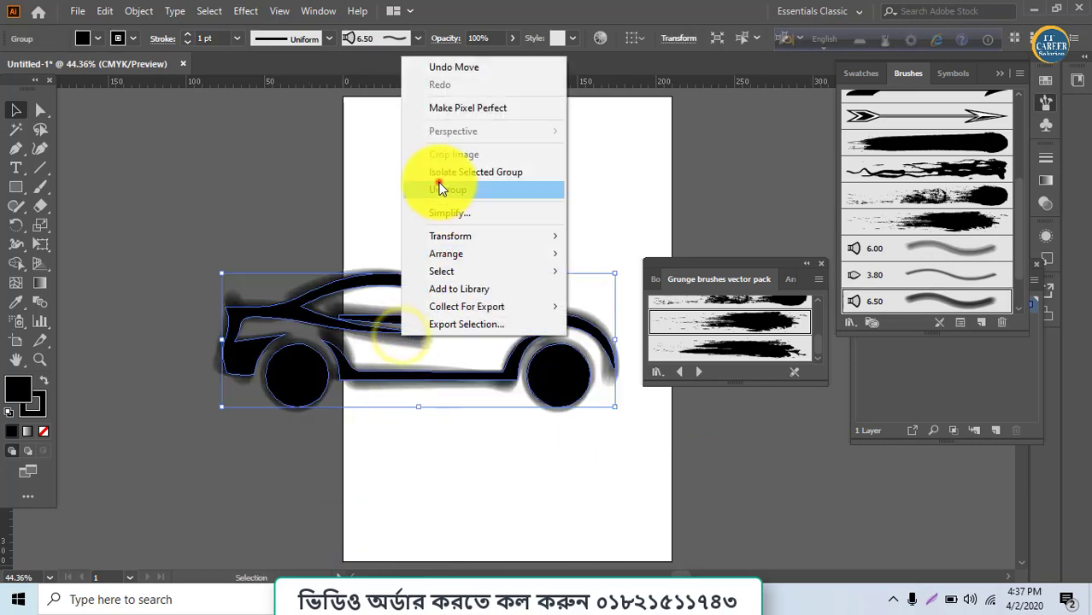
{"action": "left_click", "coordinate": [443, 188]}
{"action": "right_click", "coordinate": [446, 250]}
{"action": "left_click", "coordinate": [410, 451]}
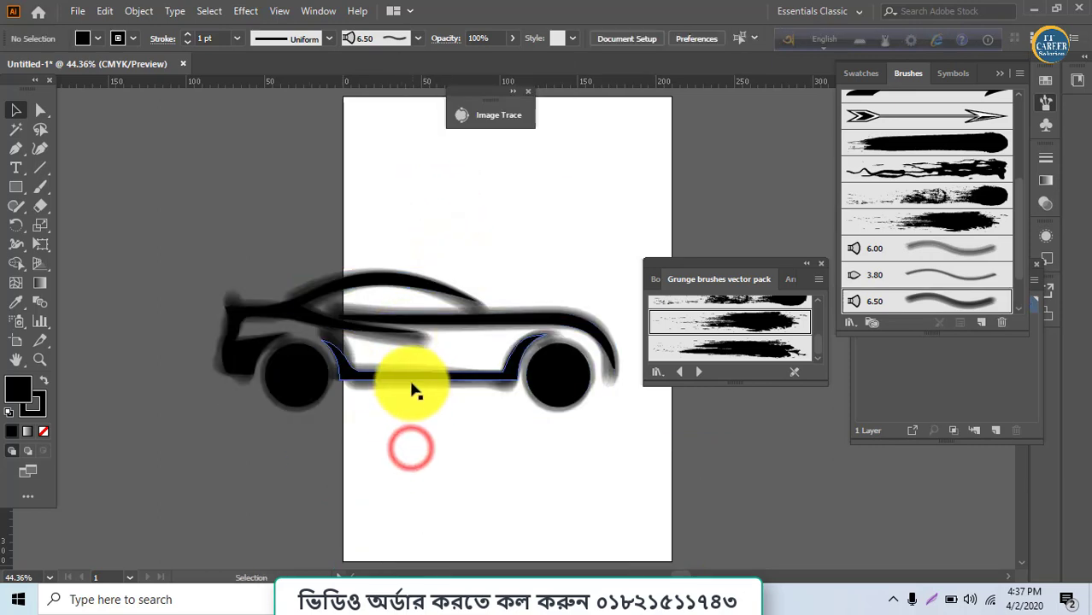
Move the car's lower sill shape down below the wheels, apart from the rest of the car.
{"action": "left_click_drag", "start_coordinate": [411, 386], "coordinate": [432, 468]}
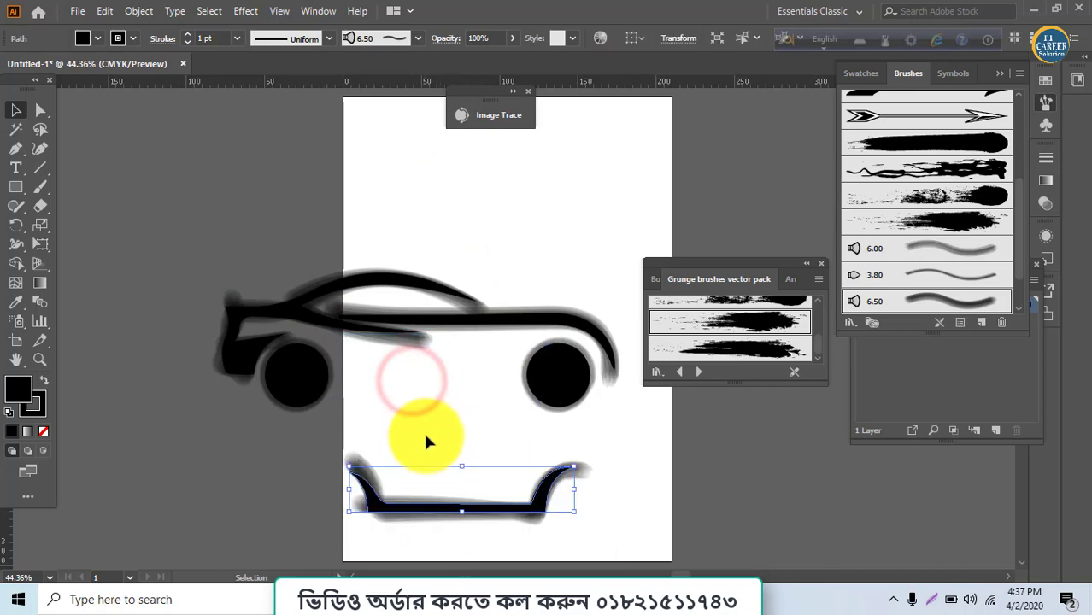
{"action": "right_click", "coordinate": [432, 445]}
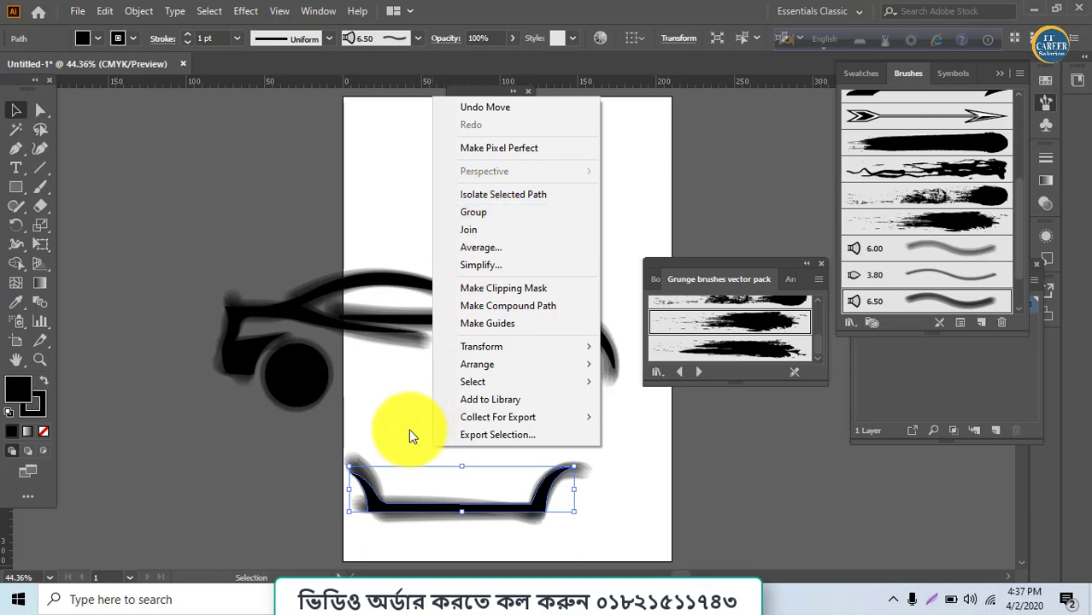
{"action": "left_click", "coordinate": [390, 398]}
Expand the appearance of the bristle-brushed sill shape.
{"action": "left_click", "coordinate": [139, 11]}
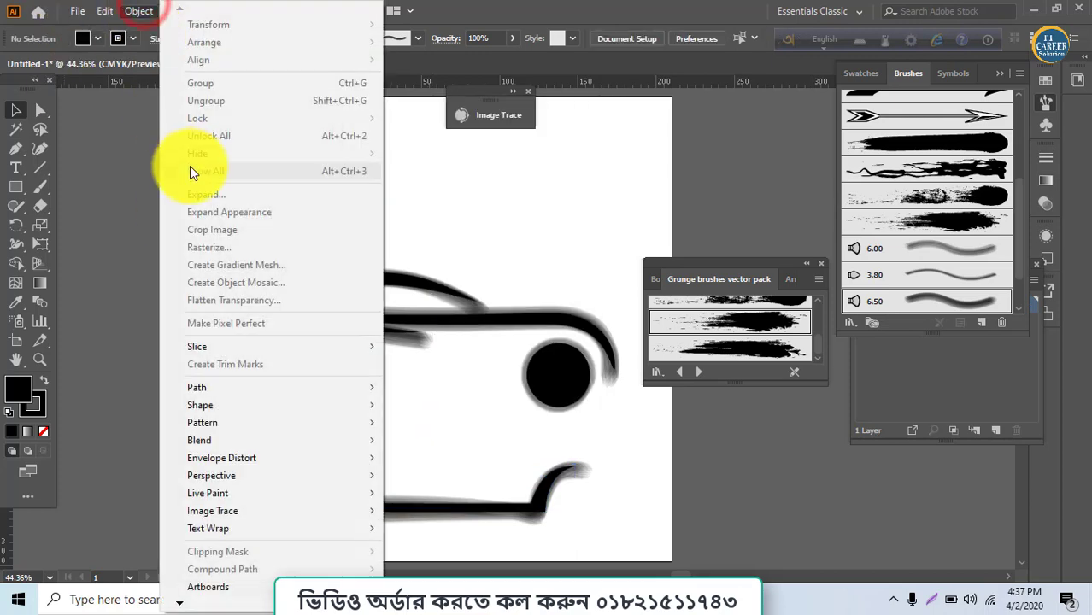
{"action": "left_click", "coordinate": [508, 455]}
{"action": "left_click", "coordinate": [501, 504]}
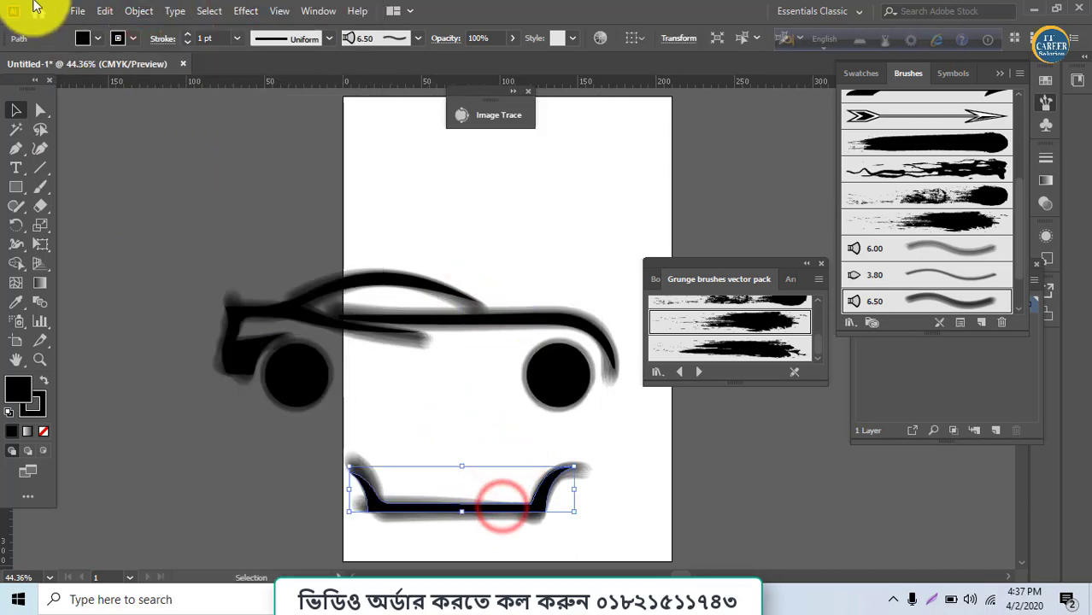
{"action": "left_click", "coordinate": [140, 11]}
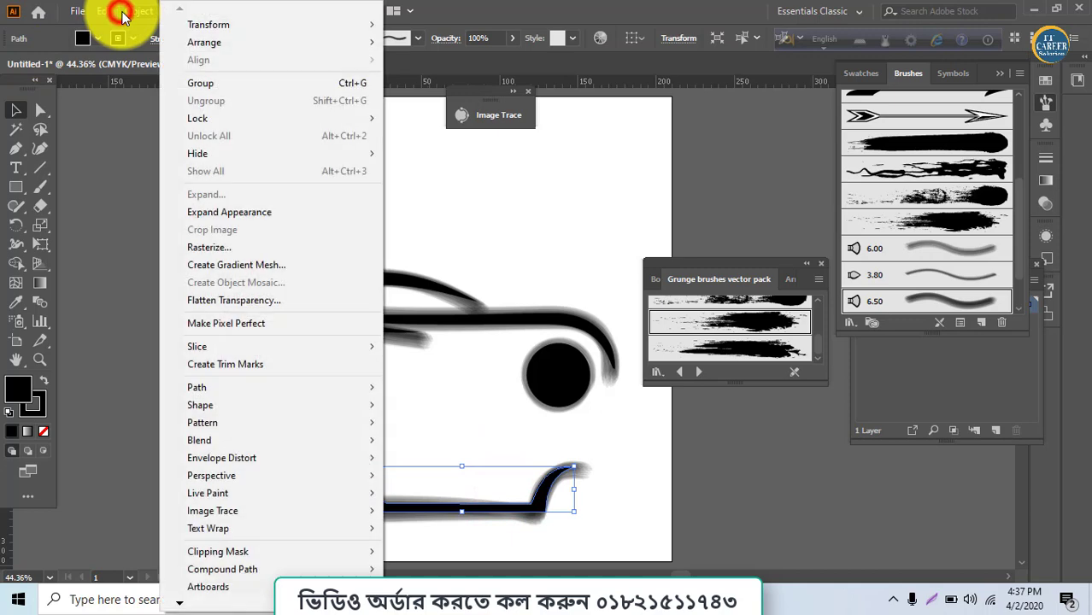
{"action": "left_click", "coordinate": [236, 211]}
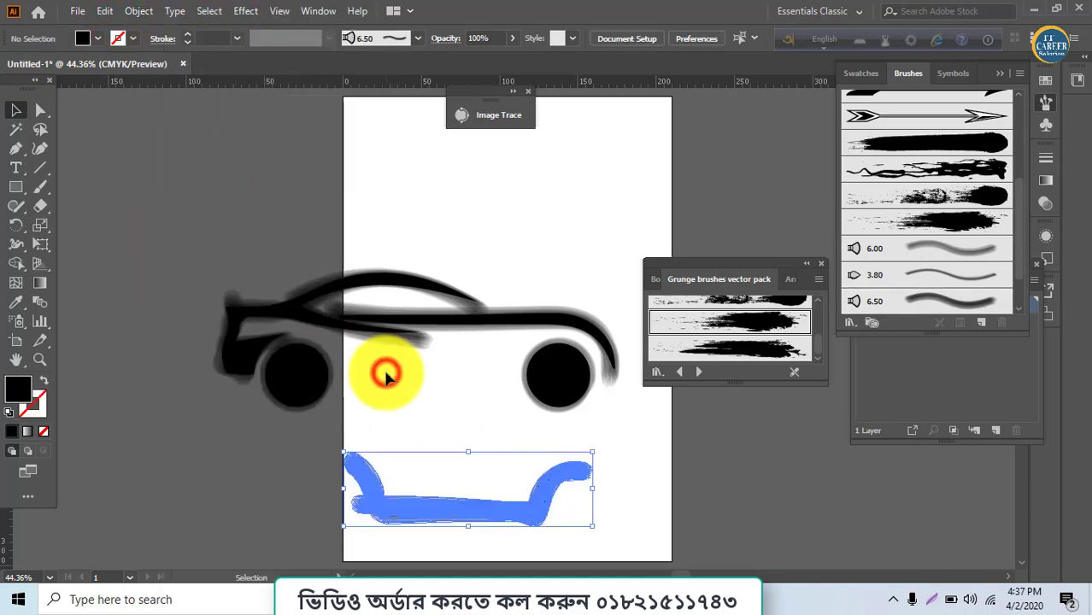
{"action": "left_click", "coordinate": [387, 374]}
{"action": "left_click", "coordinate": [433, 505]}
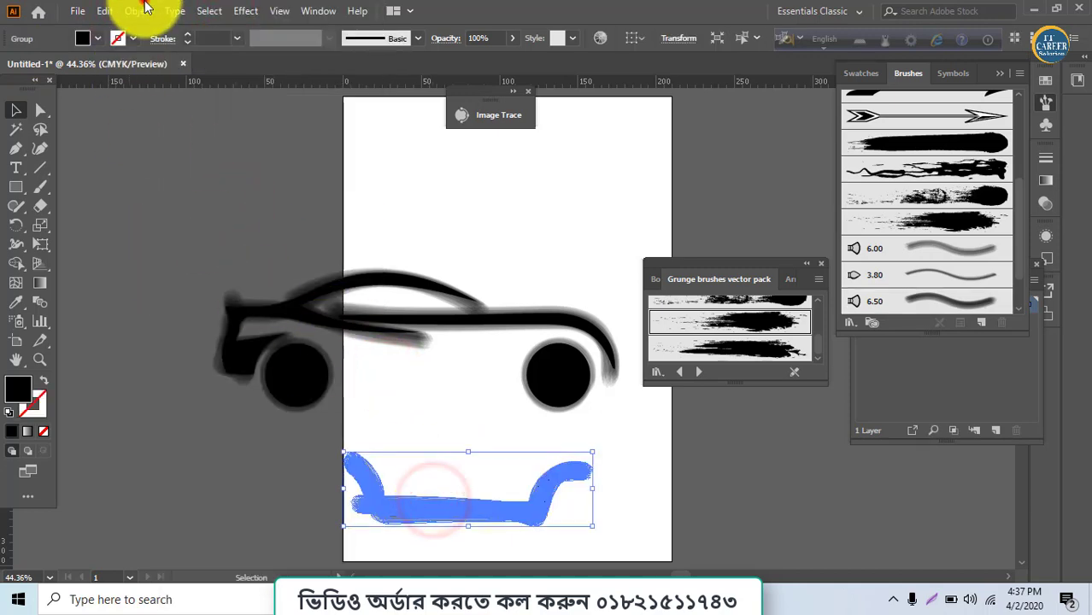
{"action": "left_click", "coordinate": [139, 11]}
{"action": "left_click", "coordinate": [212, 195]}
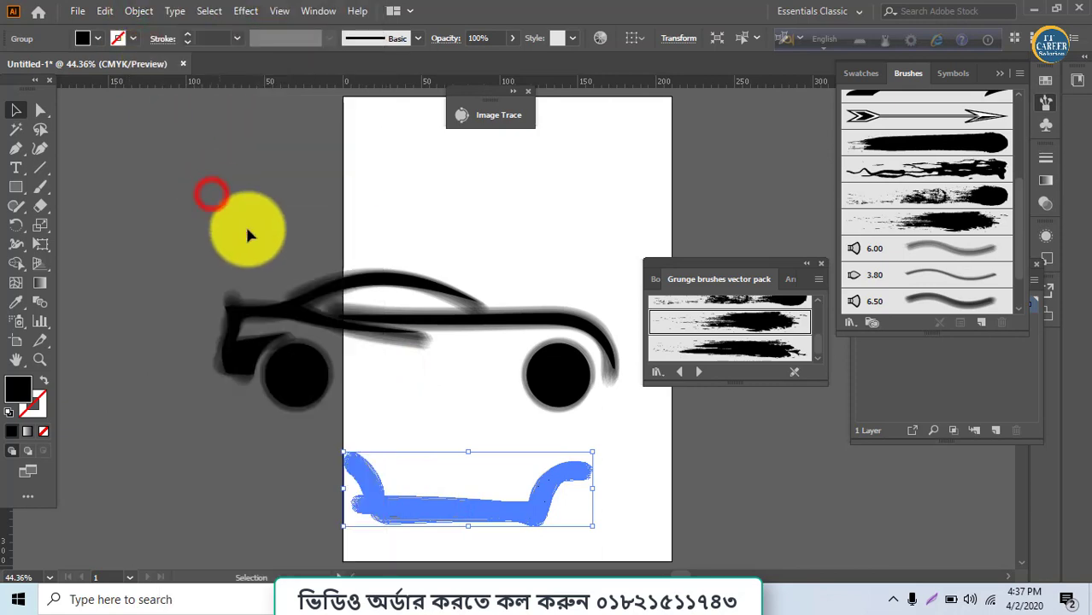
Ungroup the expanded sill artwork below the car.
{"action": "left_click", "coordinate": [446, 416]}
{"action": "right_click", "coordinate": [444, 501]}
{"action": "left_click", "coordinate": [444, 505]}
{"action": "right_click", "coordinate": [445, 504]}
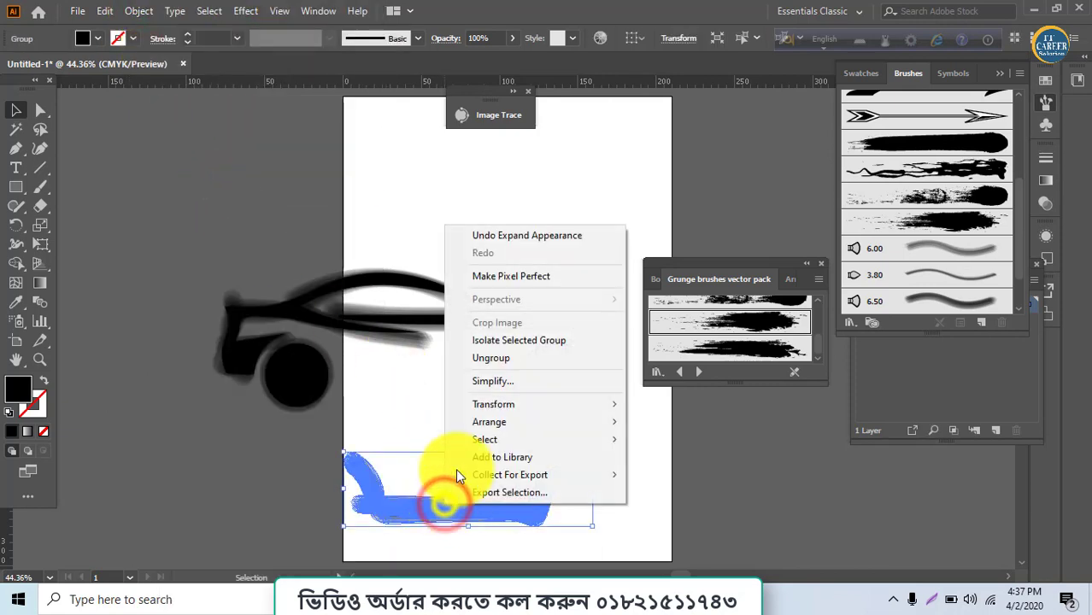
{"action": "left_click", "coordinate": [489, 359]}
{"action": "right_click", "coordinate": [464, 492]}
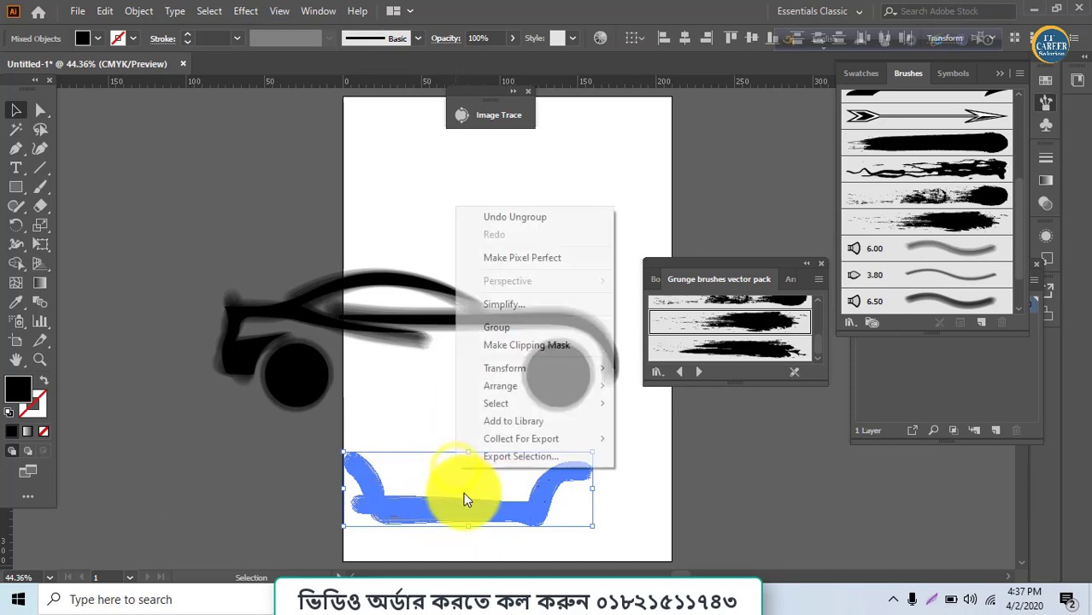
Ungroup the remaining nested group of the expanded sill artwork below the car, leaving its paths deselected.
{"action": "left_click", "coordinate": [371, 358]}
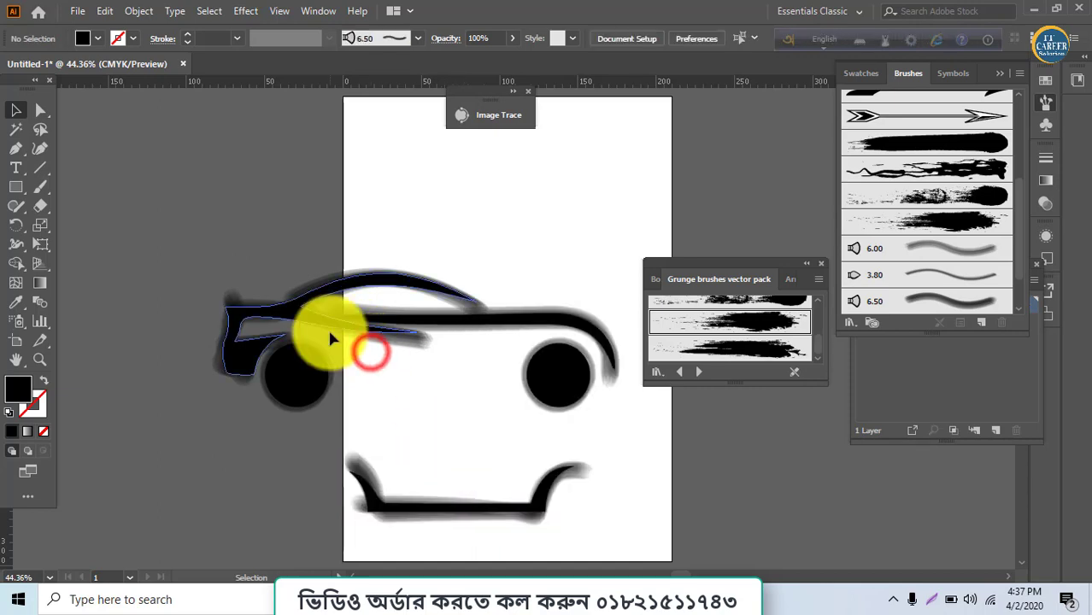
{"action": "left_click", "coordinate": [456, 509]}
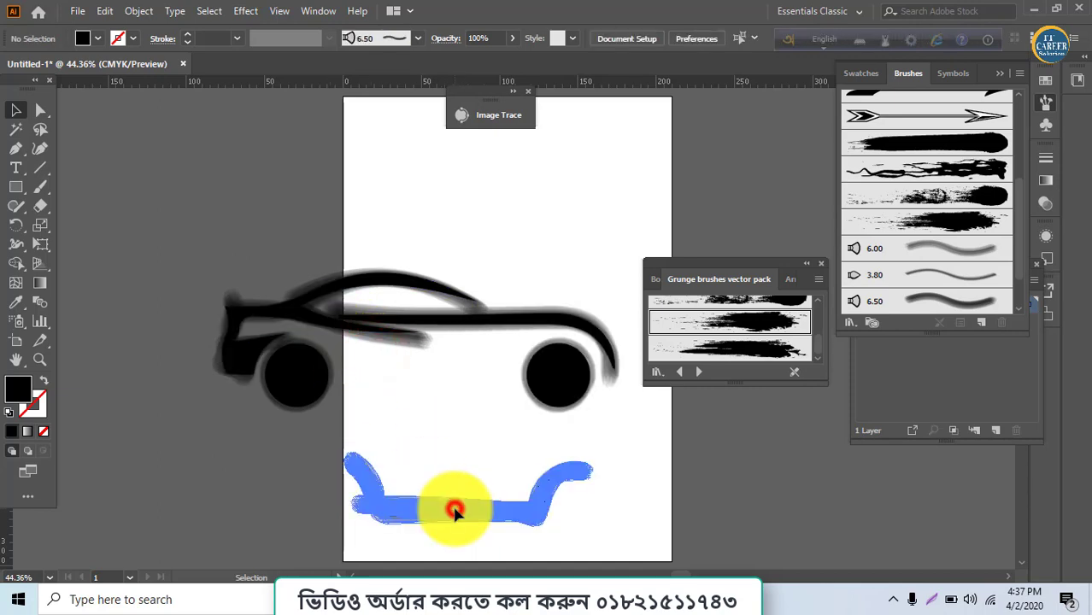
{"action": "right_click", "coordinate": [561, 516]}
{"action": "left_click", "coordinate": [614, 381]}
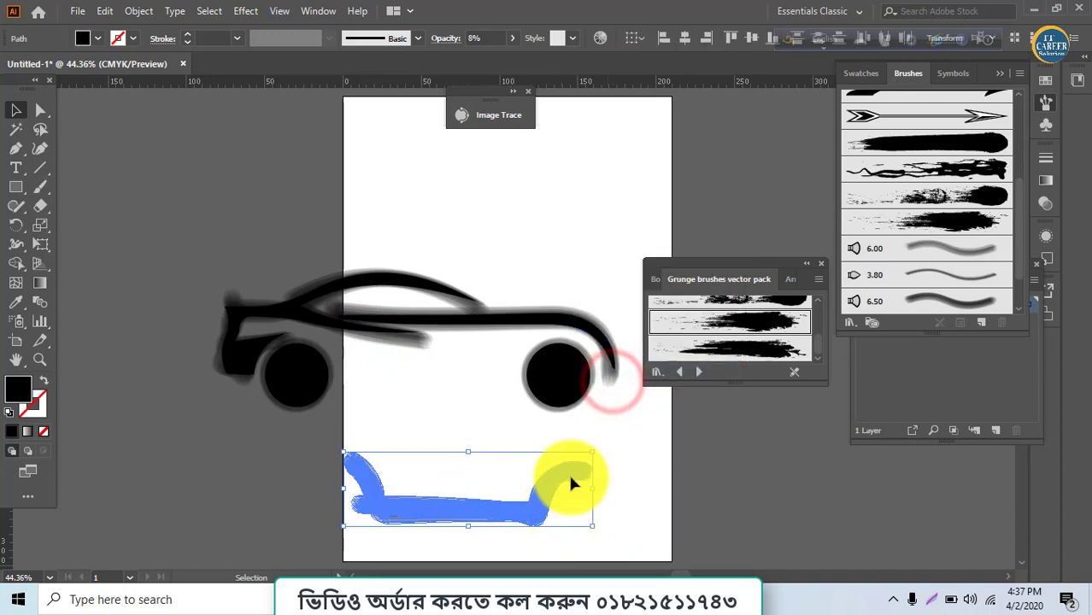
{"action": "left_click", "coordinate": [651, 518]}
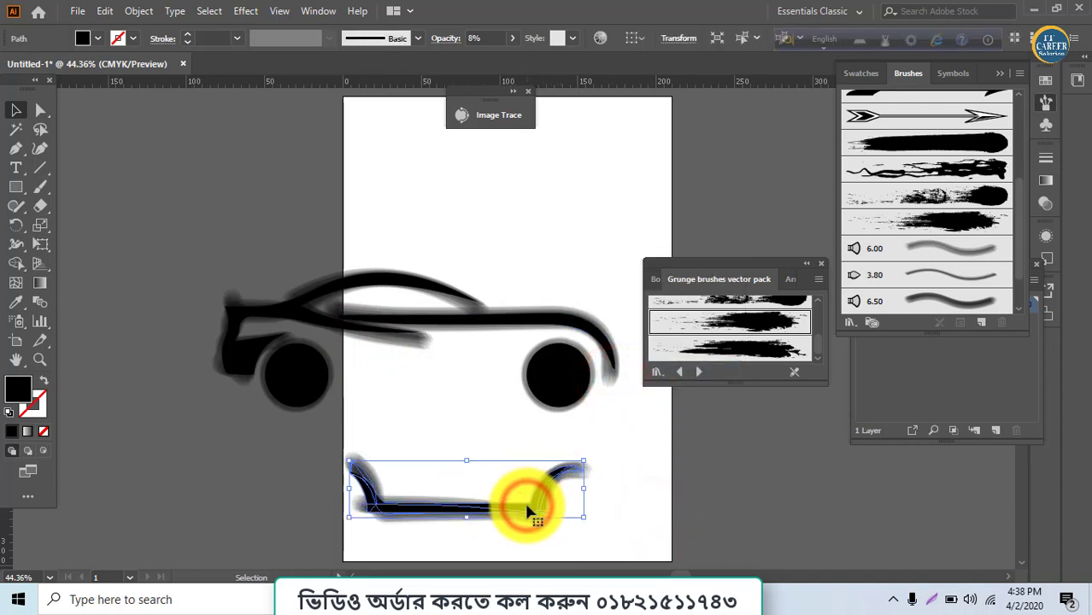
Try to move one translucent path of the ungrouped sill up towards the wheels.
{"action": "left_click_drag", "start_coordinate": [527, 510], "coordinate": [487, 449]}
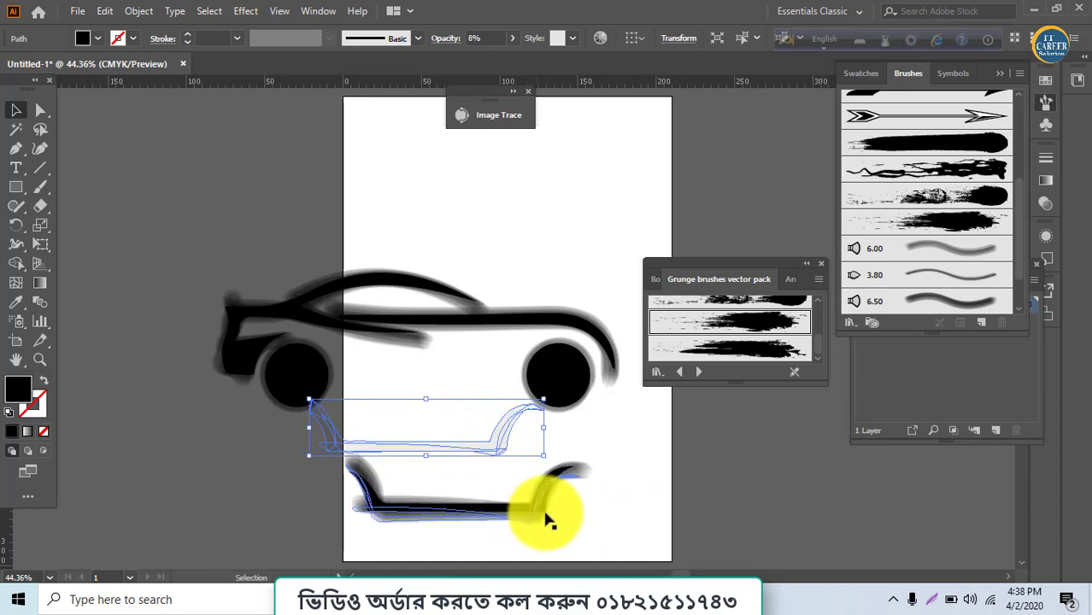
{"action": "left_click", "coordinate": [565, 527]}
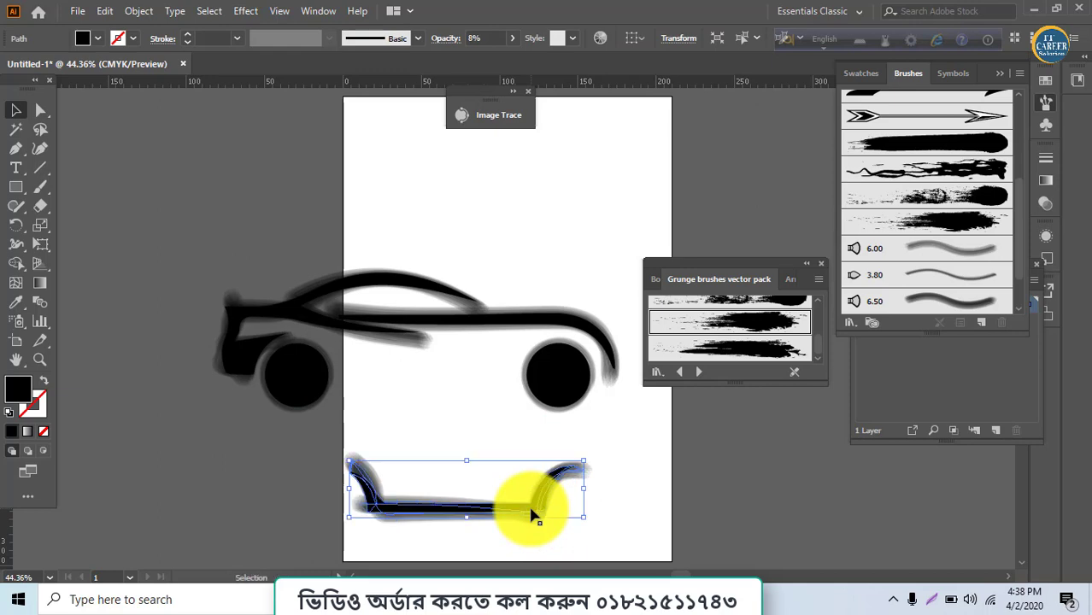
Pull individual translucent bristle paths of the sill up and down, away from its solid black shape.
{"action": "key", "text": "ctrl+equal"}
{"action": "key", "text": "ctrl+equal"}
{"action": "key", "text": "ctrl+equal"}
{"action": "key", "text": "ctrl+equal"}
{"action": "key", "text": "ctrl+equal"}
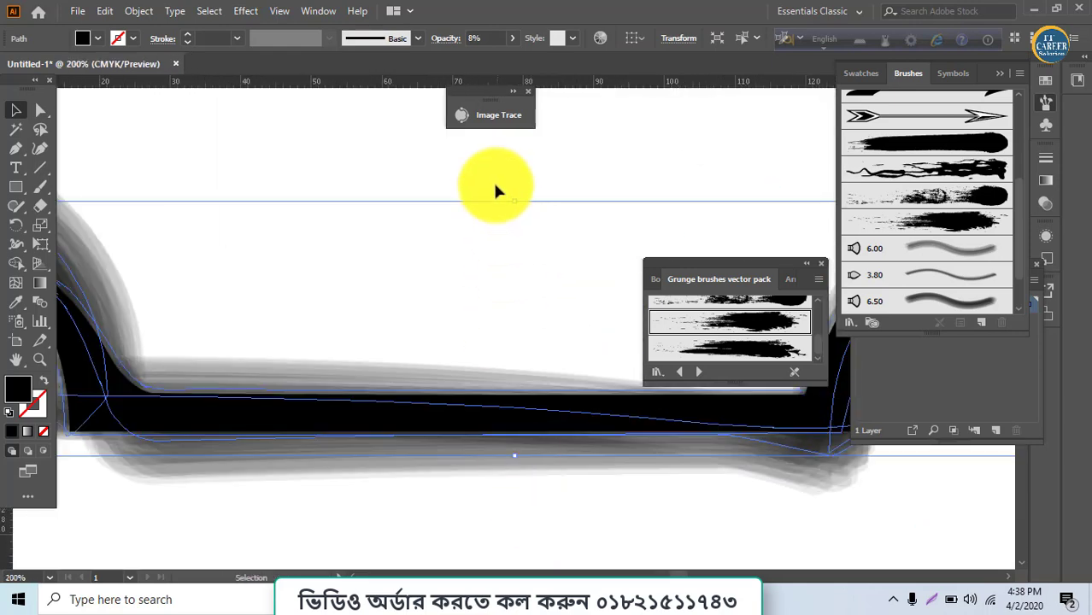
{"action": "left_click", "coordinate": [485, 162]}
{"action": "right_click", "coordinate": [481, 410]}
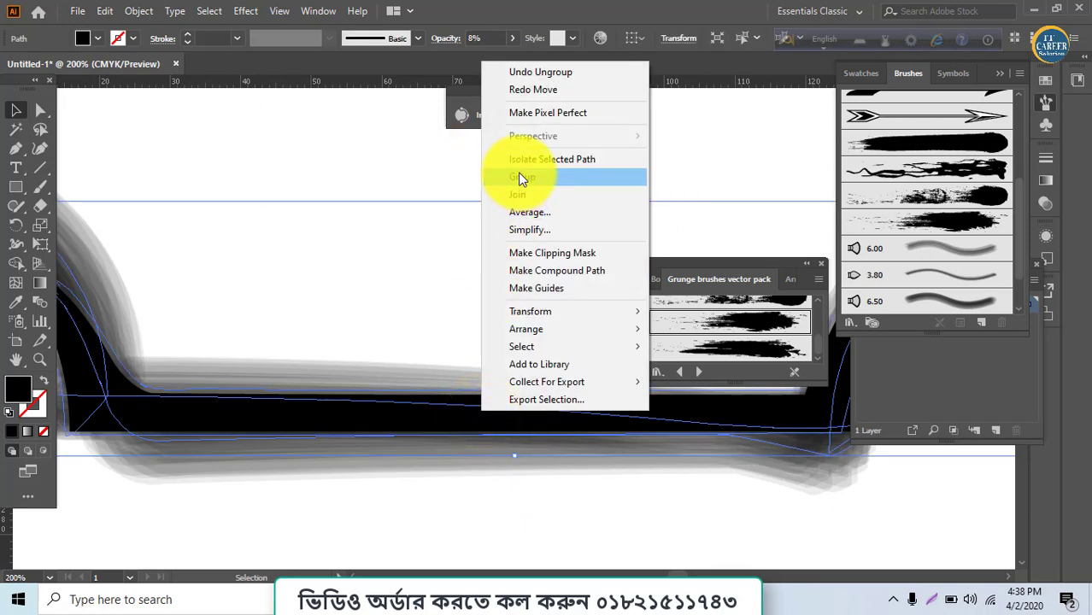
{"action": "left_click", "coordinate": [455, 500]}
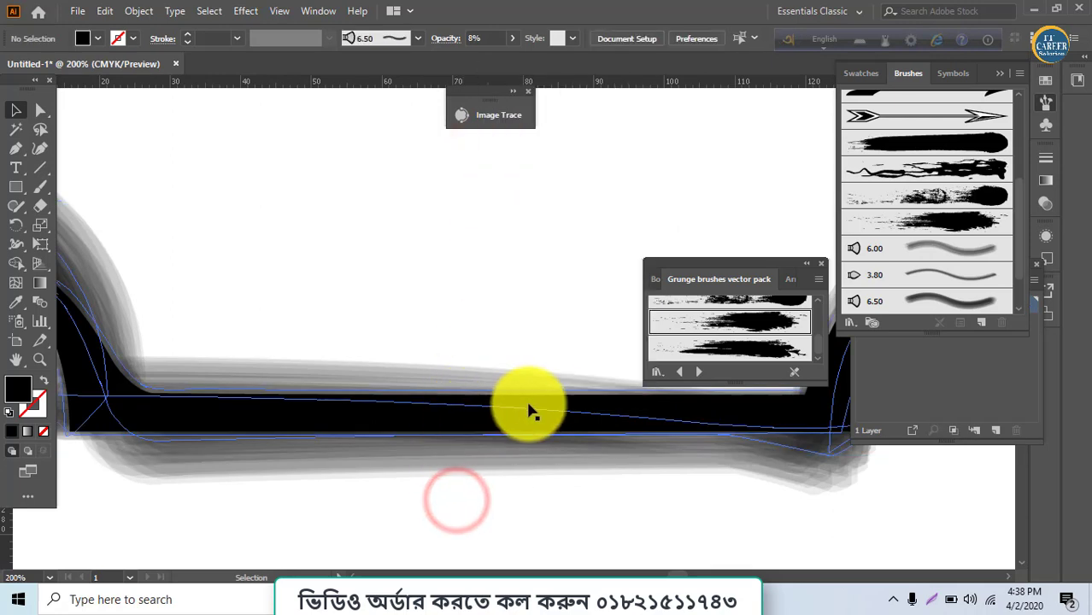
{"action": "left_click_drag", "start_coordinate": [551, 401], "coordinate": [544, 254]}
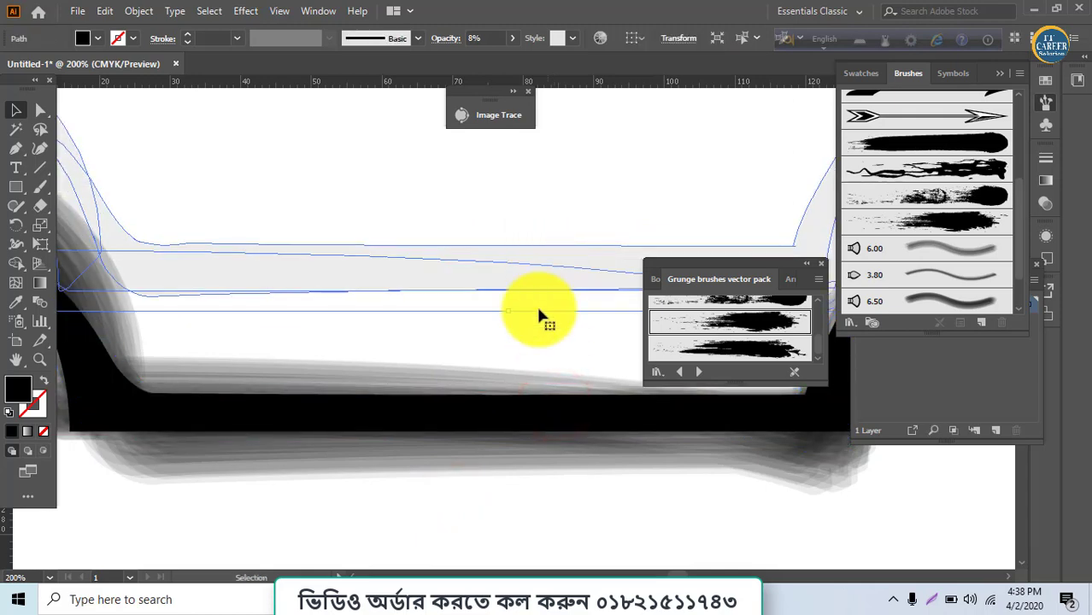
{"action": "mouse_move", "coordinate": [514, 401]}
{"action": "left_mouse_down"}
{"action": "mouse_move", "coordinate": [510, 308]}
{"action": "mouse_move", "coordinate": [517, 489]}
{"action": "mouse_move", "coordinate": [517, 431]}
{"action": "mouse_move", "coordinate": [534, 494]}
{"action": "mouse_move", "coordinate": [542, 419]}
{"action": "mouse_move", "coordinate": [545, 491]}
{"action": "mouse_move", "coordinate": [551, 396]}
{"action": "mouse_move", "coordinate": [555, 490]}
{"action": "mouse_move", "coordinate": [537, 297]}
{"action": "mouse_move", "coordinate": [551, 208]}
{"action": "mouse_move", "coordinate": [510, 407]}
{"action": "left_mouse_up"}
{"action": "left_click", "coordinate": [510, 415]}
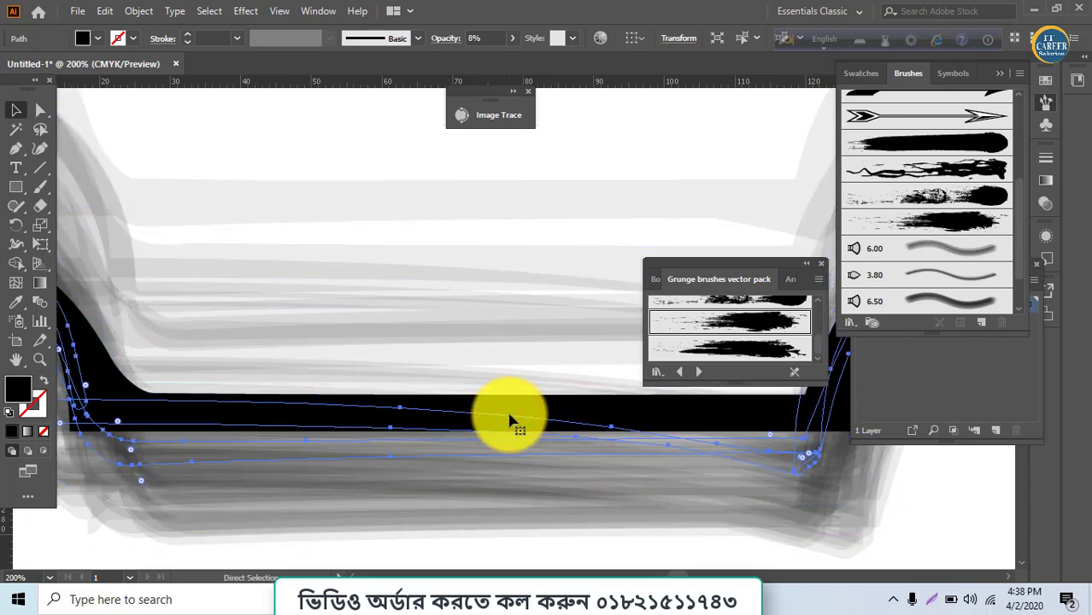
{"action": "key", "text": "ctrl+0"}
{"action": "key", "text": "ctrl+minus"}
{"action": "left_click_drag", "start_coordinate": [479, 347], "coordinate": [478, 315]}
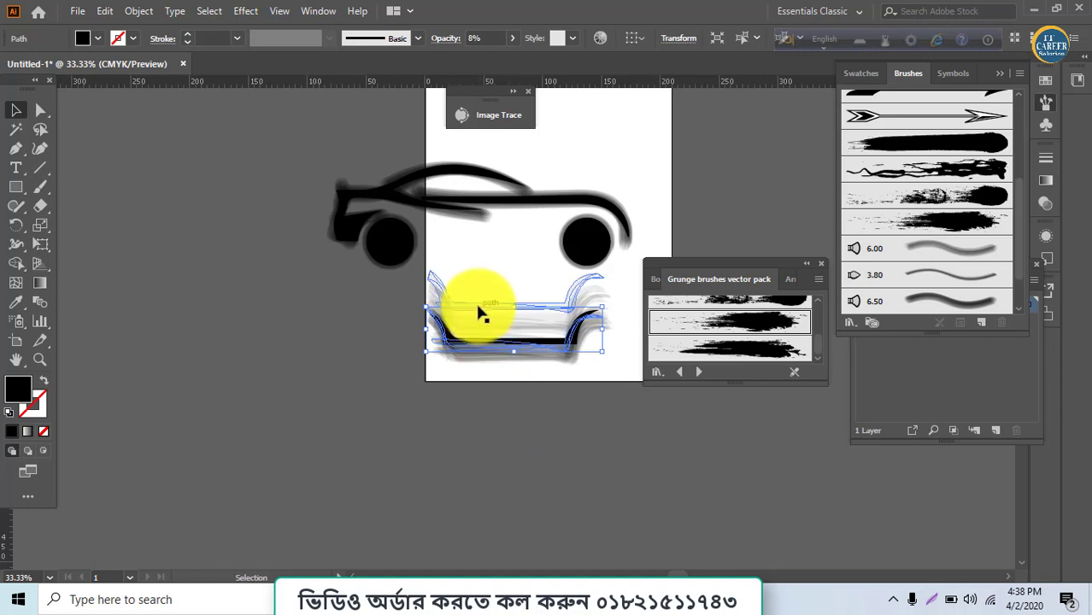
Paint loose black Paintbrush strokes with the 6.50 bristle brush on the car's side between the wheels.
{"action": "left_click", "coordinate": [446, 198]}
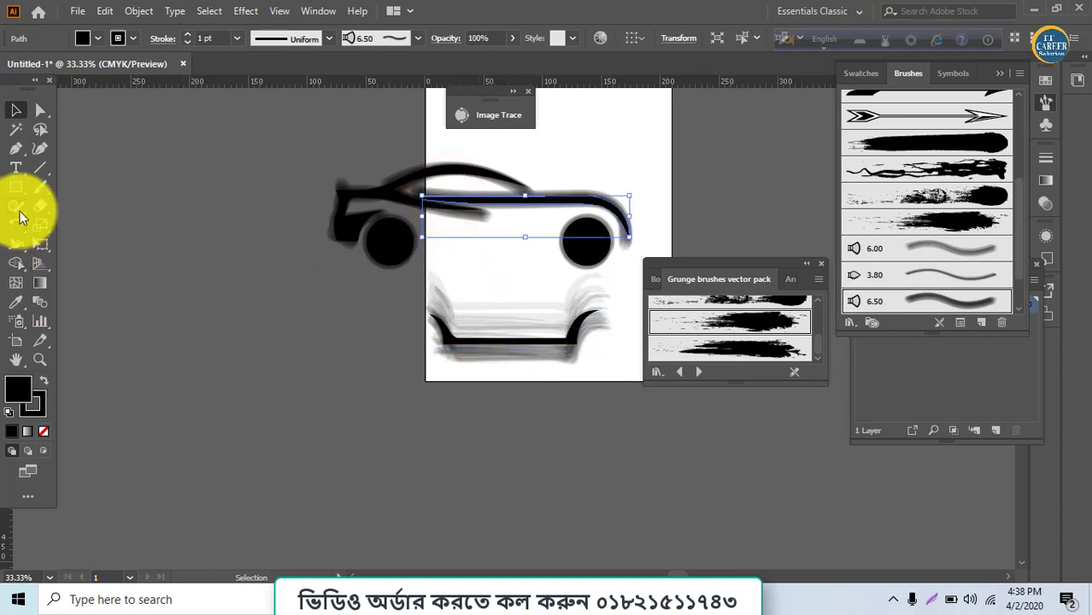
{"action": "left_click", "coordinate": [35, 189]}
{"action": "mouse_move", "coordinate": [451, 237]}
{"action": "left_mouse_down"}
{"action": "mouse_move", "coordinate": [517, 248]}
{"action": "mouse_move", "coordinate": [490, 251]}
{"action": "mouse_move", "coordinate": [474, 245]}
{"action": "mouse_move", "coordinate": [530, 240]}
{"action": "left_mouse_up"}
{"action": "mouse_move", "coordinate": [628, 234]}
{"action": "left_mouse_down"}
{"action": "mouse_move", "coordinate": [585, 200]}
{"action": "mouse_move", "coordinate": [425, 198]}
{"action": "left_mouse_up"}
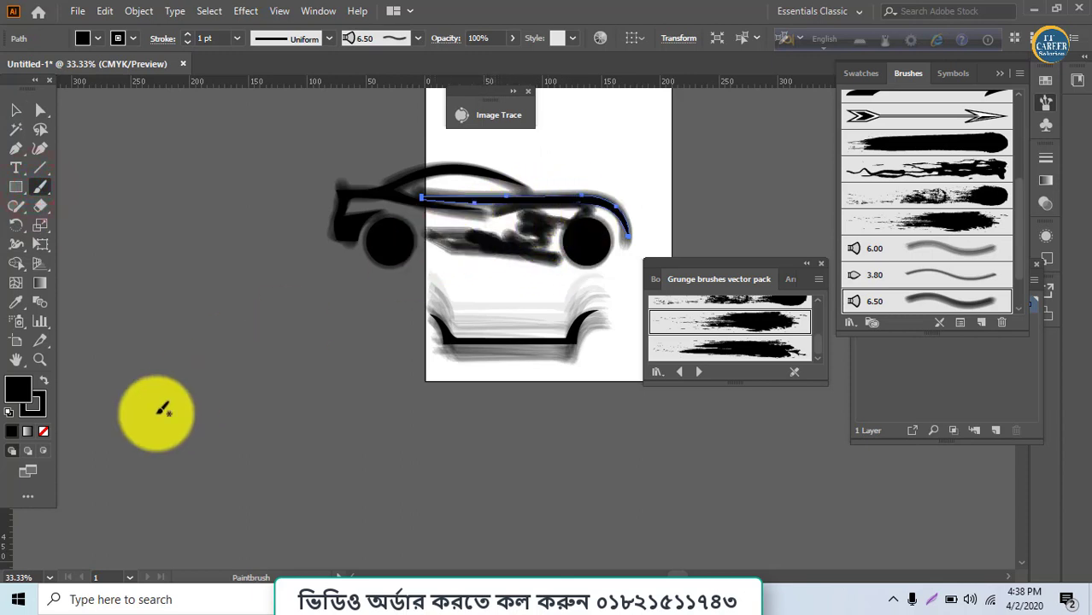
Set the fill colour to a mid grey.
{"action": "left_click", "coordinate": [42, 407]}
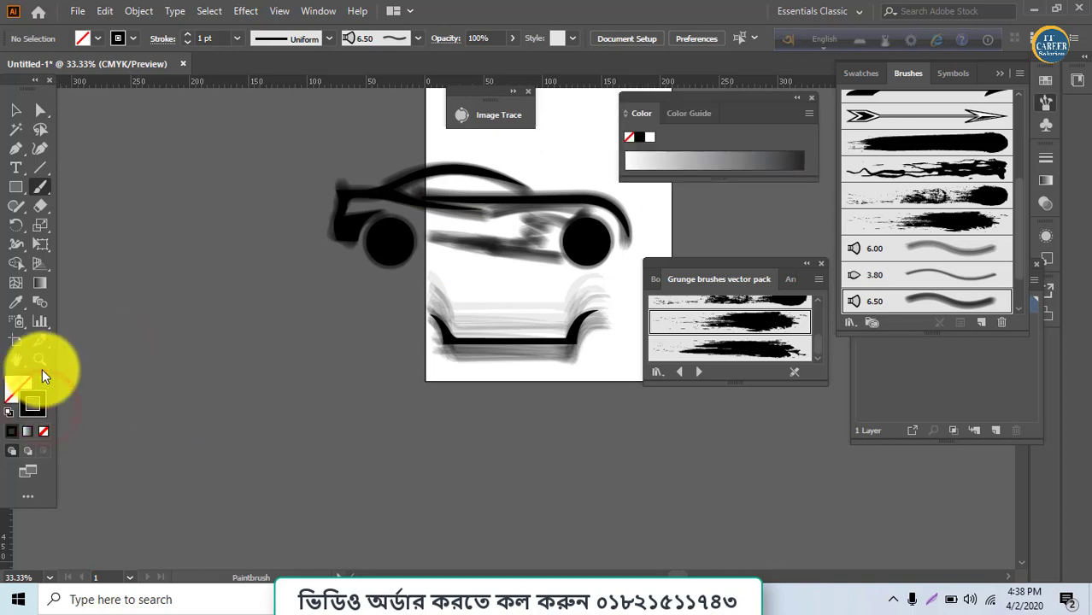
{"action": "double_click", "coordinate": [25, 383]}
{"action": "left_click_drag", "start_coordinate": [429, 308], "coordinate": [517, 217]}
{"action": "left_click", "coordinate": [676, 199]}
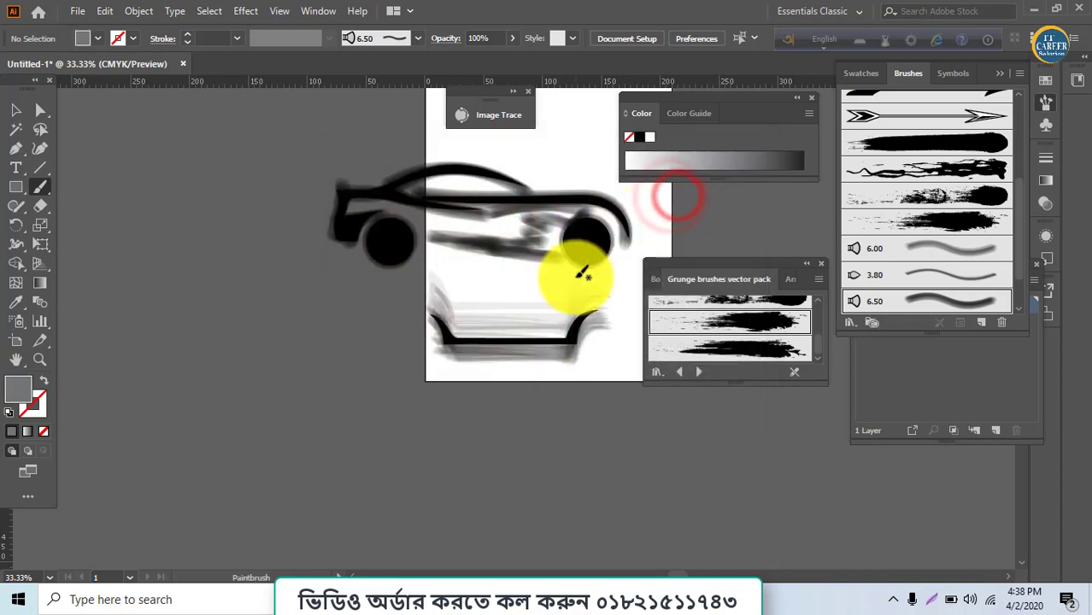
Set the stroke colour to bright red and paint an S-shaped stroke beside the artboard and red strokes across the car's side.
{"action": "double_click", "coordinate": [32, 412]}
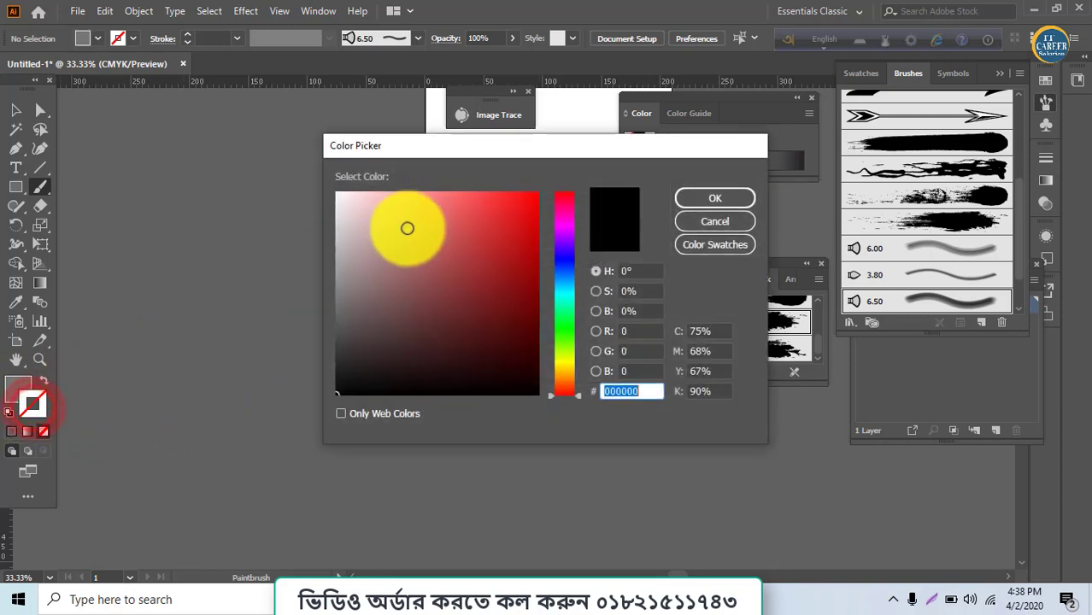
{"action": "left_click", "coordinate": [521, 201]}
{"action": "left_click", "coordinate": [706, 198]}
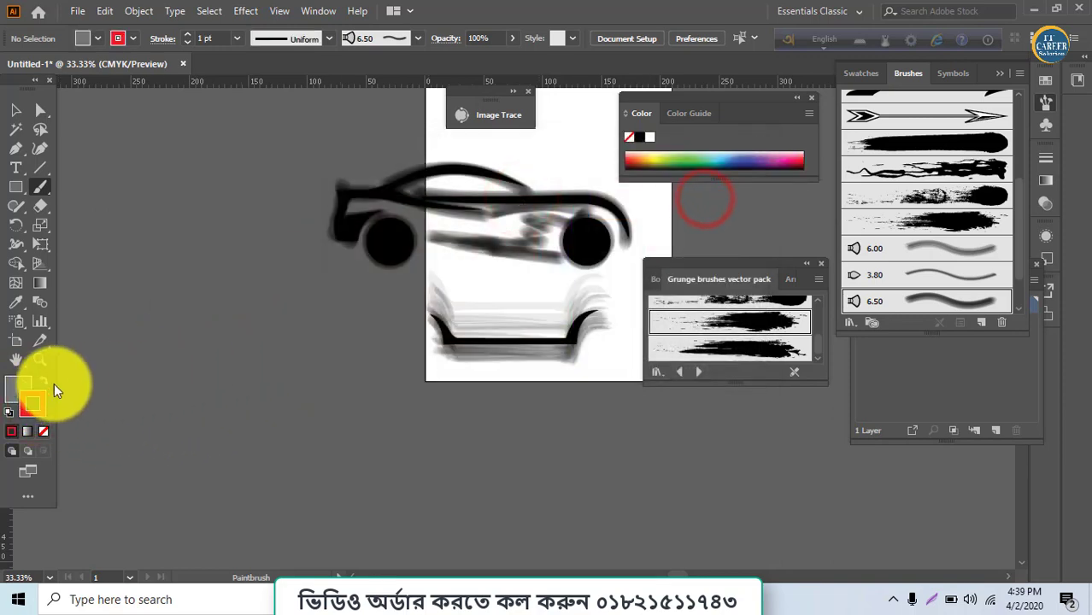
{"action": "mouse_move", "coordinate": [336, 325]}
{"action": "left_mouse_down"}
{"action": "mouse_move", "coordinate": [326, 366]}
{"action": "mouse_move", "coordinate": [329, 423]}
{"action": "left_mouse_up"}
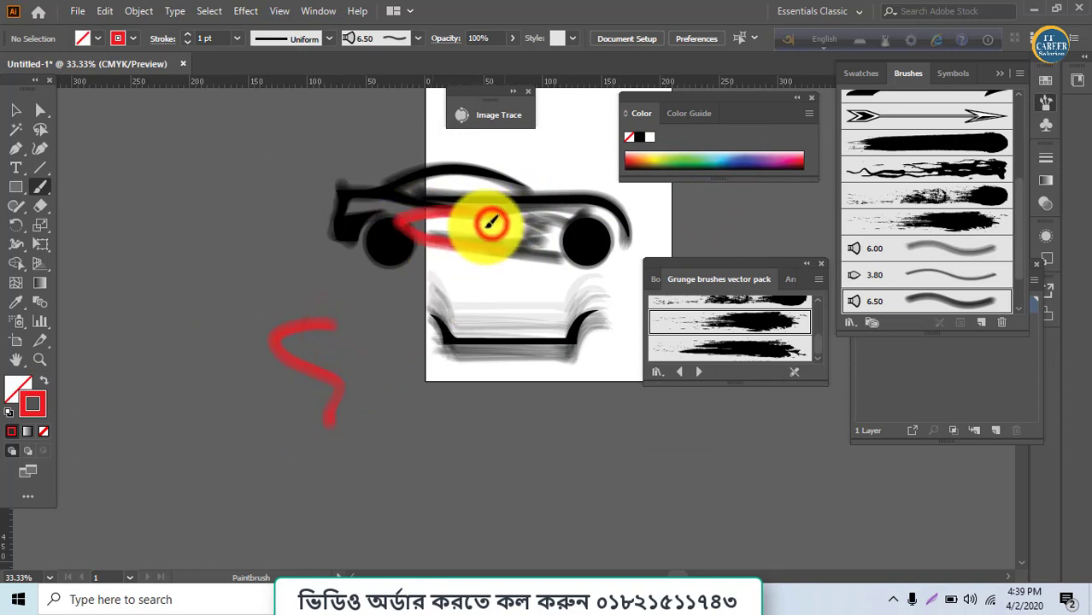
{"action": "mouse_move", "coordinate": [376, 206]}
{"action": "left_mouse_down"}
{"action": "mouse_move", "coordinate": [602, 237]}
{"action": "mouse_move", "coordinate": [390, 208]}
{"action": "left_mouse_up"}
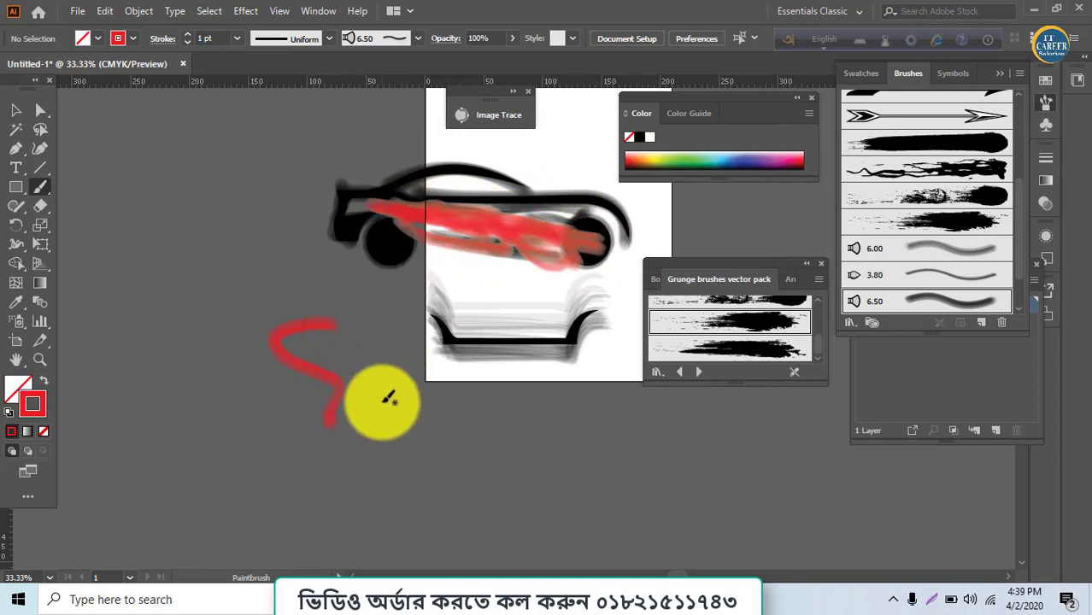